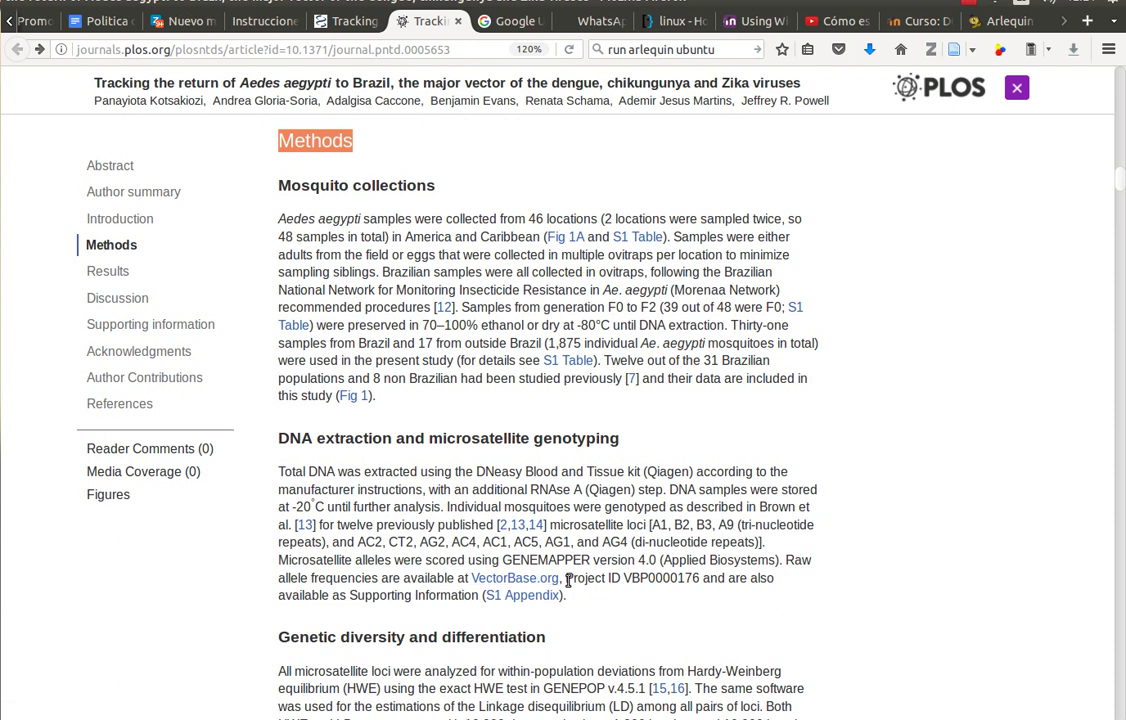
Follow the S1 Appendix link after project ID VBP0000176 and open the raw data file journal.pntd.0005653.s016.xlsx in LibreOffice Calc
{"action": "left_click_drag", "start_coordinate": [623, 578], "coordinate": [695, 579]}
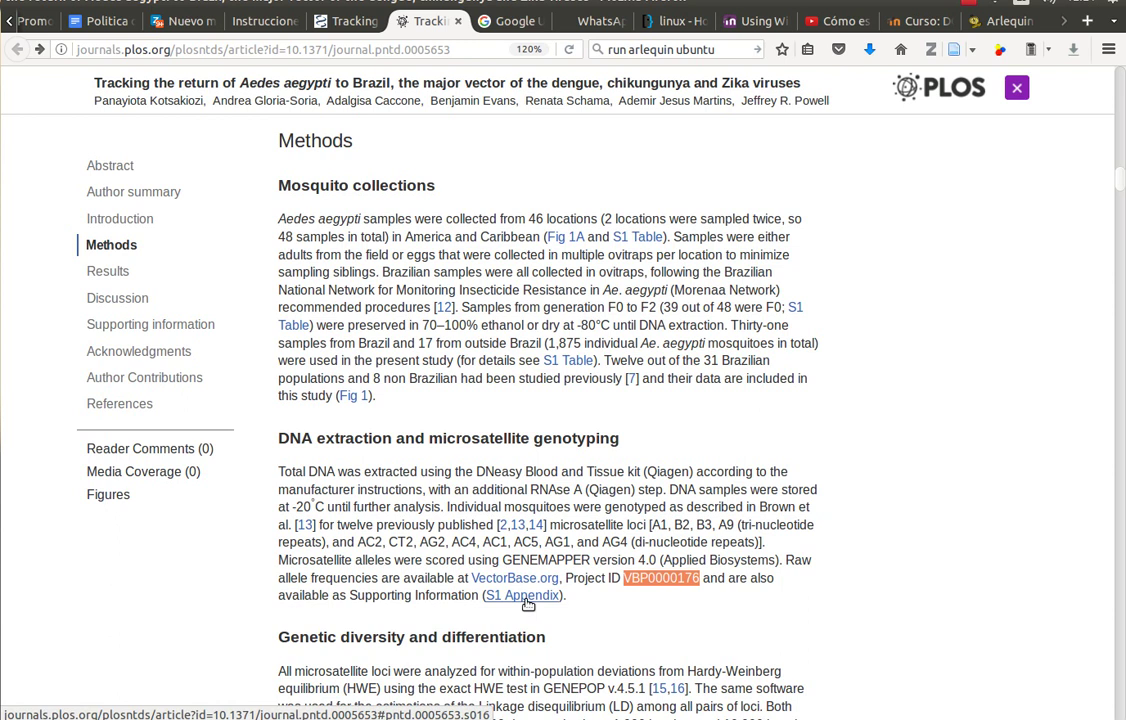
{"action": "left_click", "coordinate": [524, 596]}
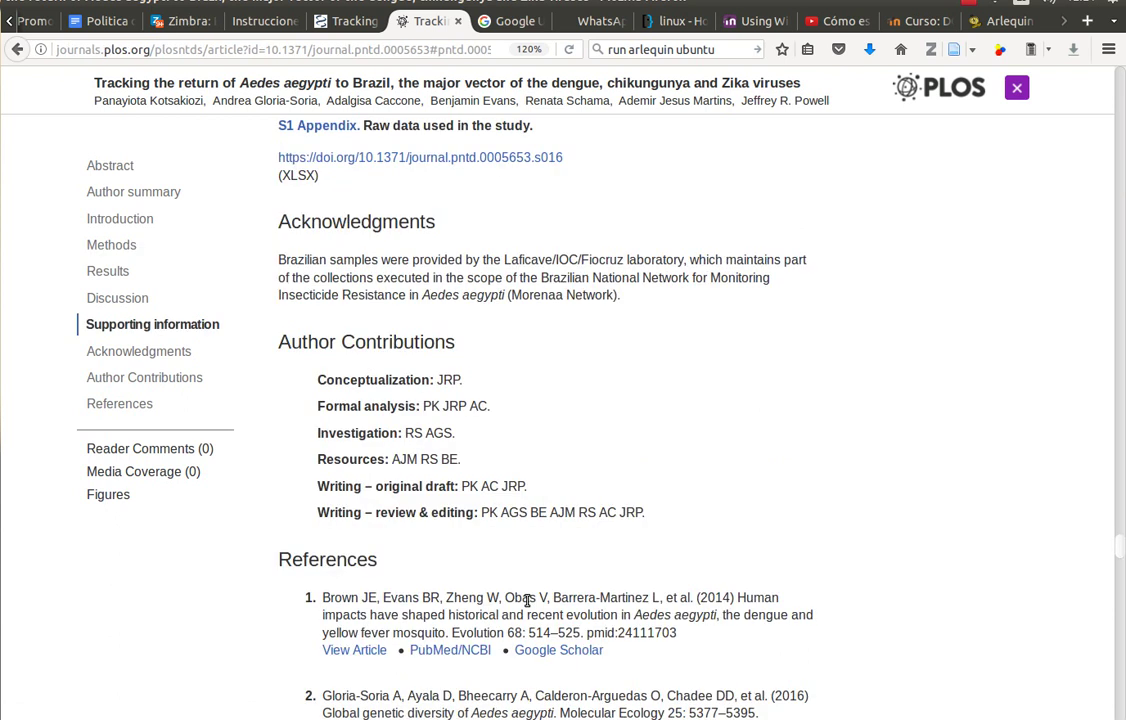
{"action": "left_click", "coordinate": [329, 130]}
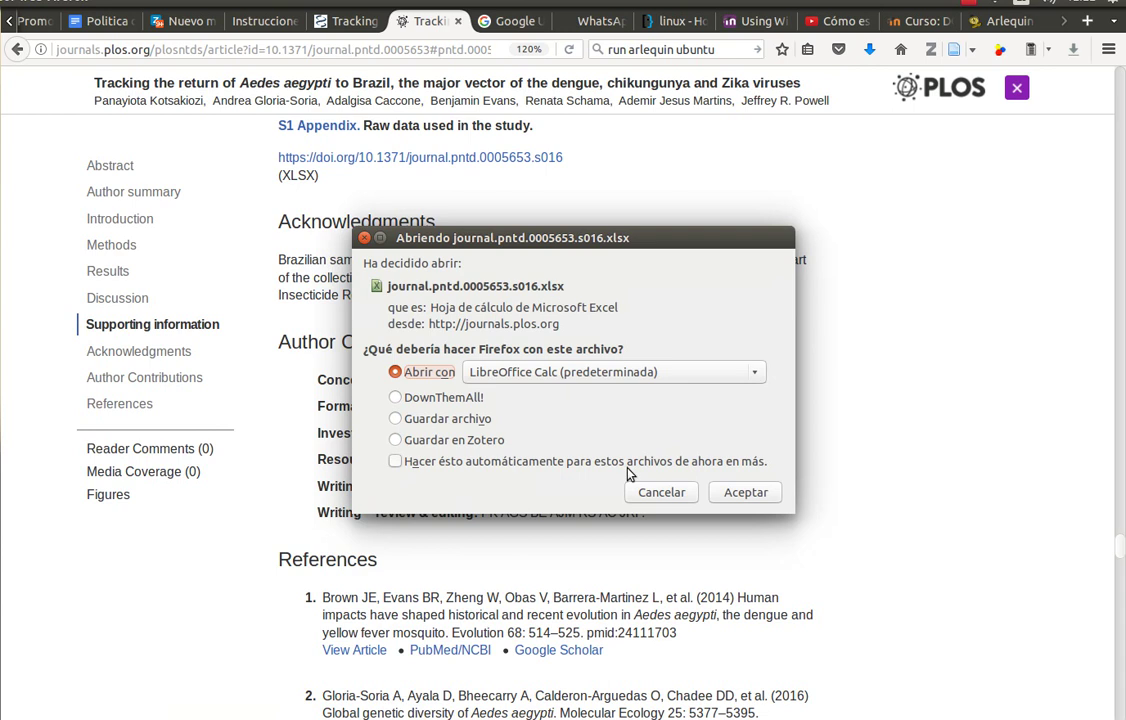
{"action": "left_click", "coordinate": [745, 493]}
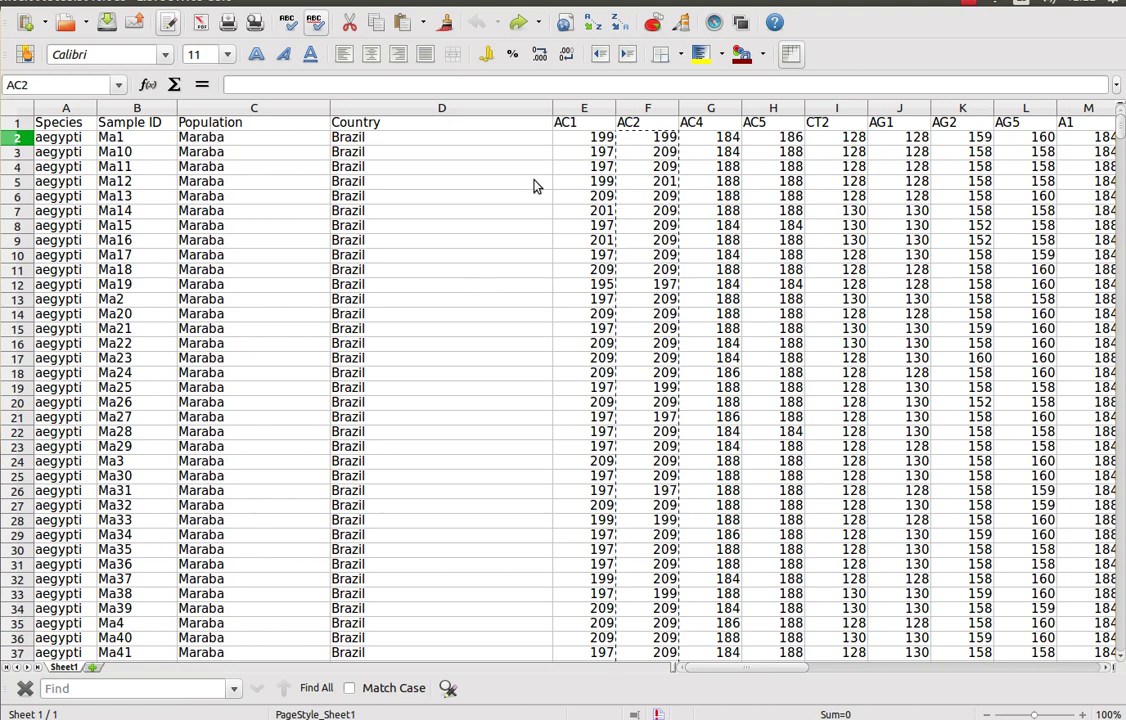
Examine the first sample's allele values in cells E2 and F2
{"action": "left_click", "coordinate": [577, 150]}
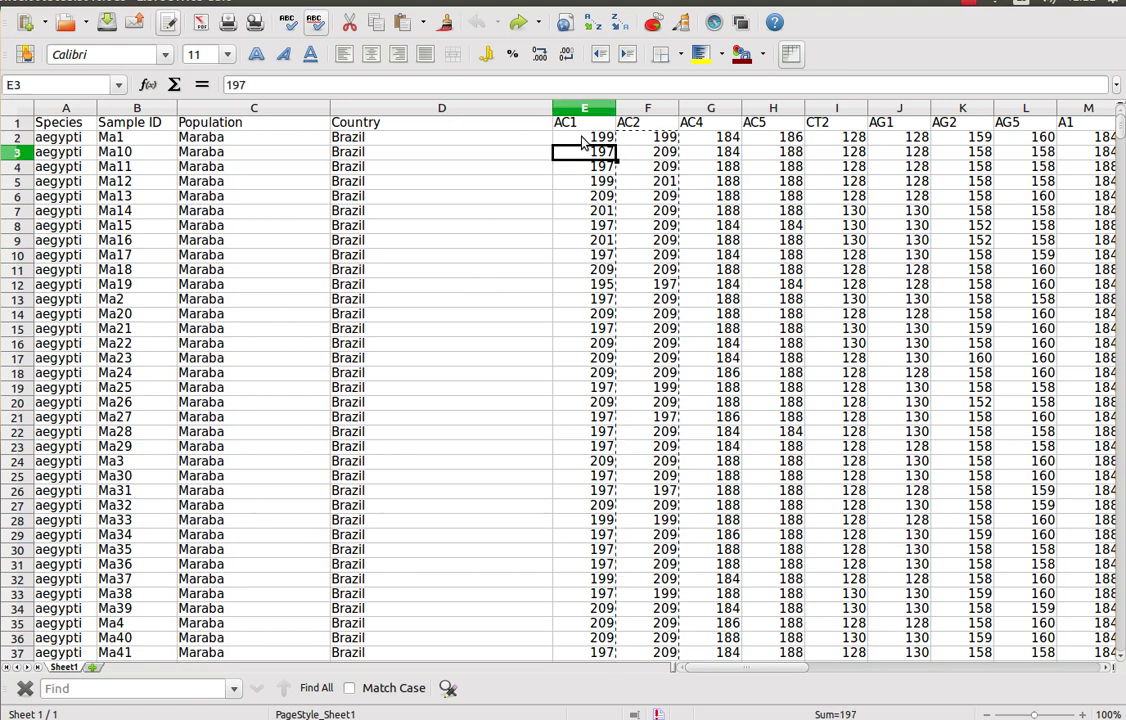
{"action": "left_click", "coordinate": [583, 140]}
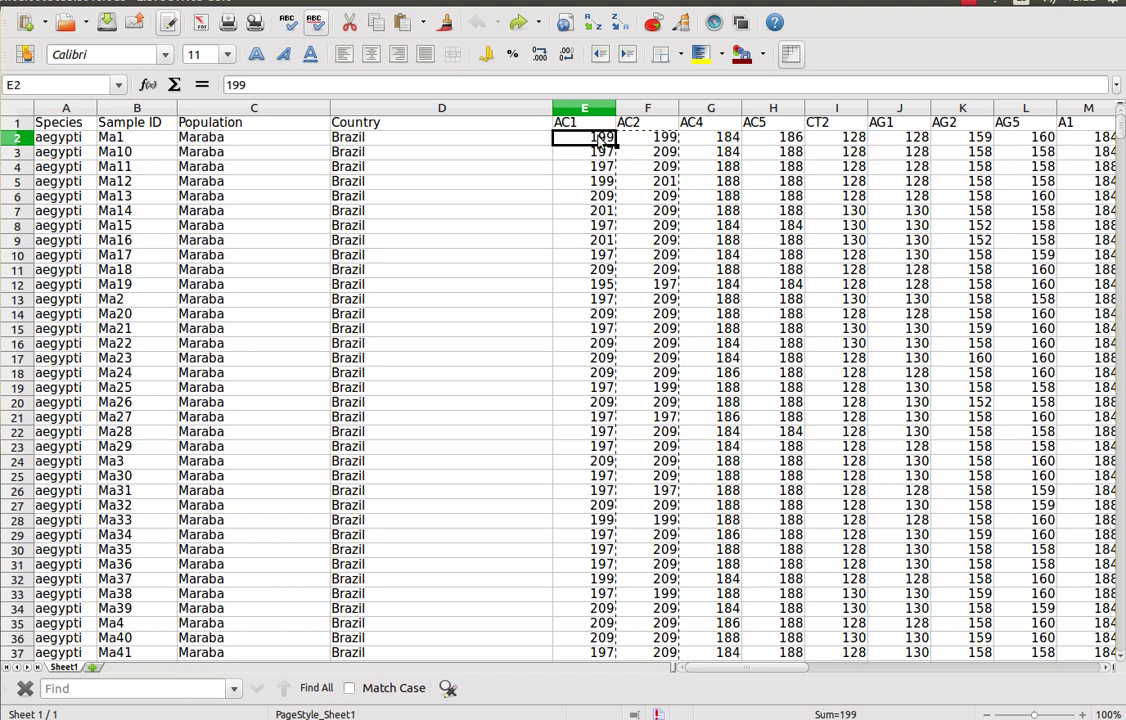
{"action": "left_click", "coordinate": [643, 143]}
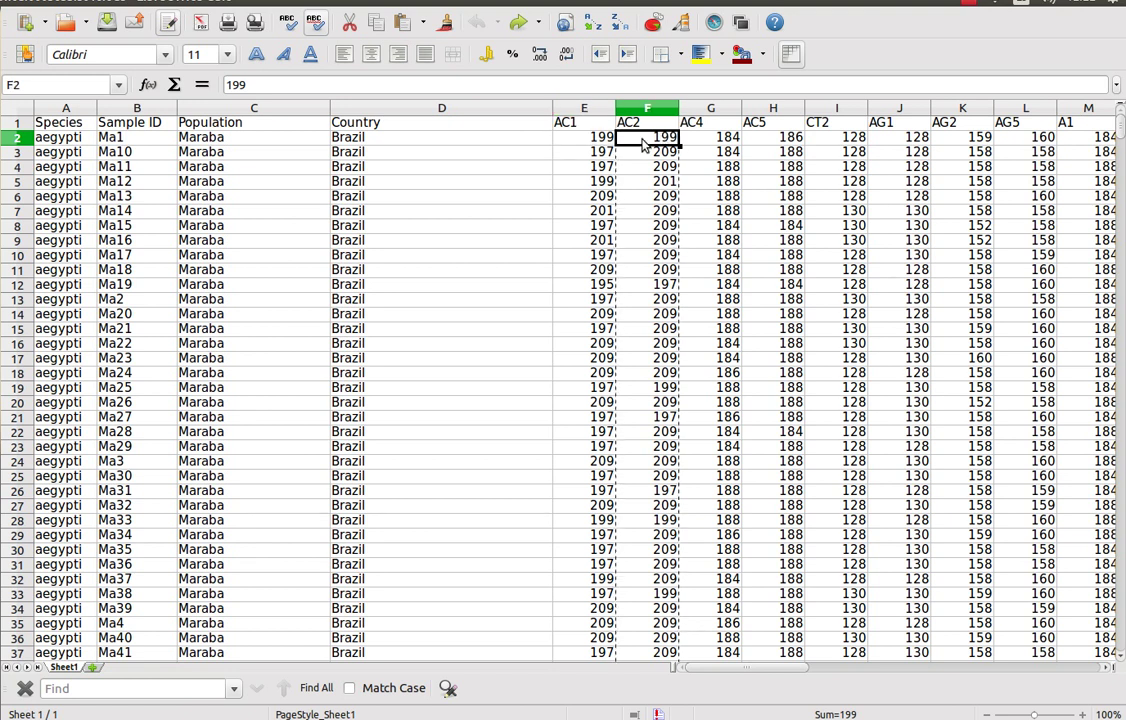
{"action": "left_click", "coordinate": [560, 141]}
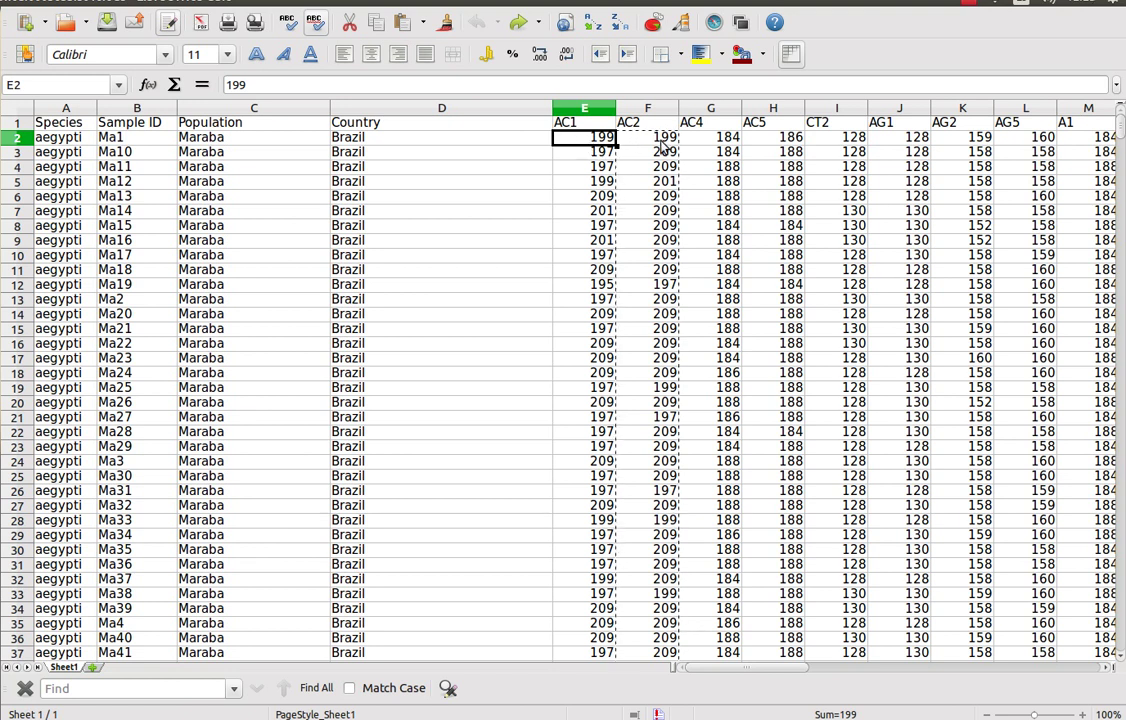
{"action": "left_click", "coordinate": [664, 147]}
{"action": "left_click", "coordinate": [586, 145]}
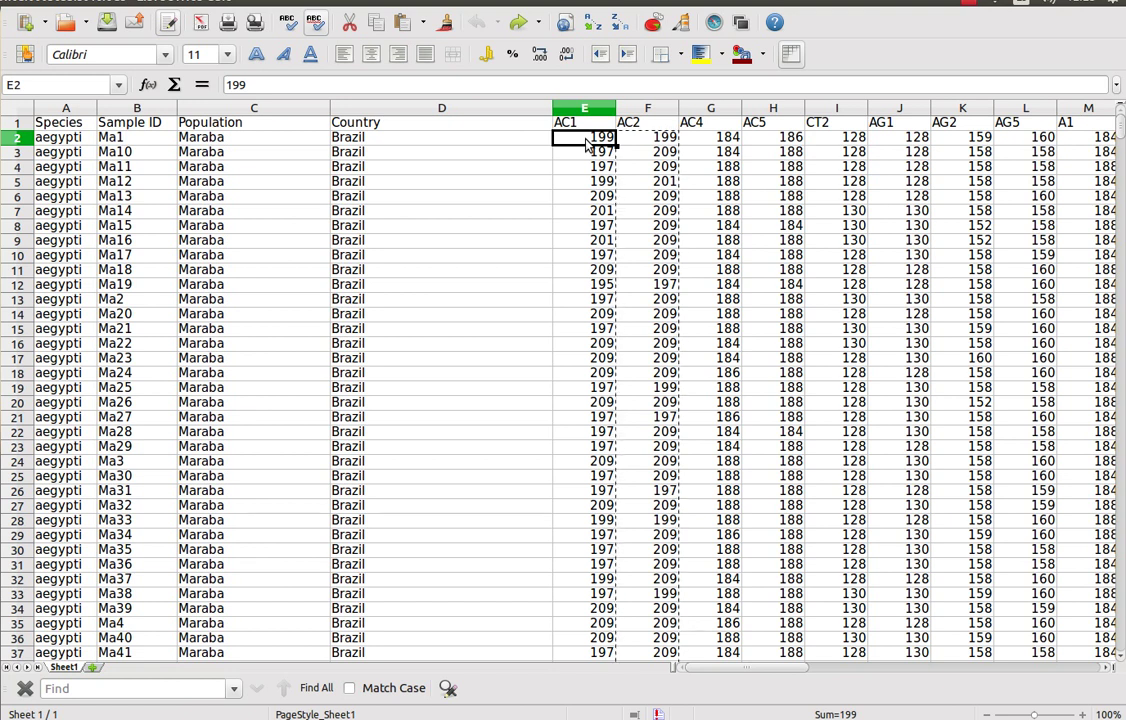
Examine the header row from AC1 across to the empty columns past the last allele data
{"action": "left_click", "coordinate": [582, 124]}
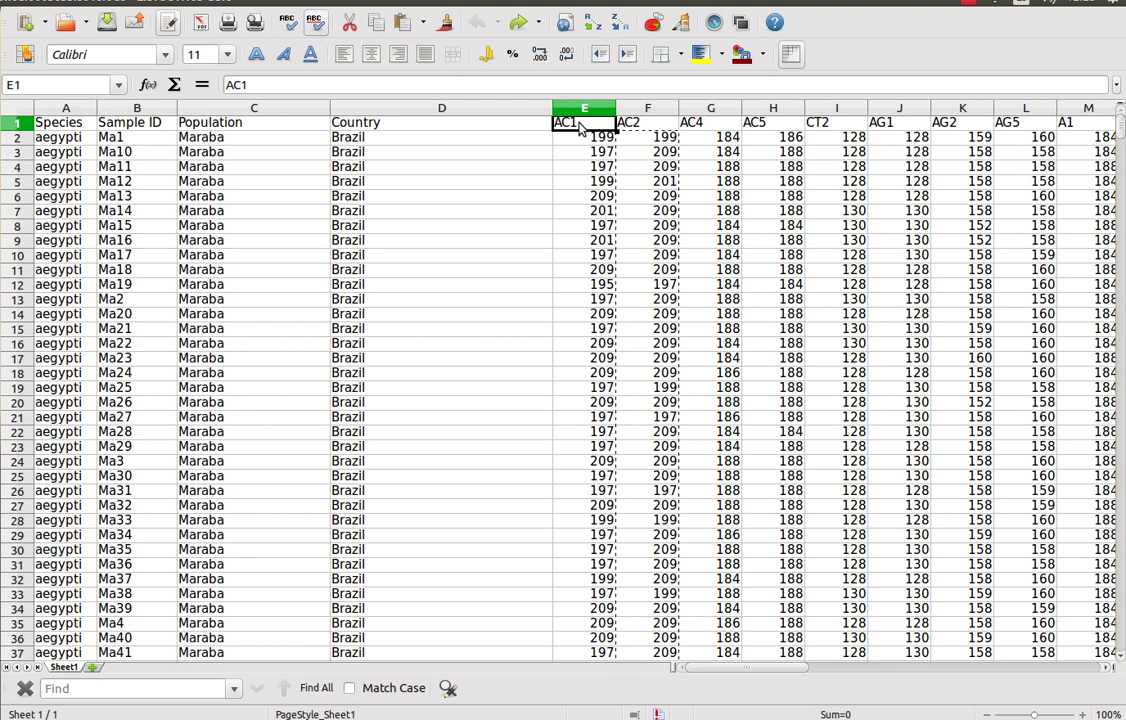
{"action": "key", "text": "Right"}
{"action": "key", "text": "Right"}
{"action": "key", "text": "Right"}
{"action": "key", "text": "Right"}
{"action": "key", "text": "Right"}
{"action": "key", "text": "Right"}
{"action": "key", "text": "Right"}
{"action": "key", "text": "Right"}
{"action": "key", "text": "Right"}
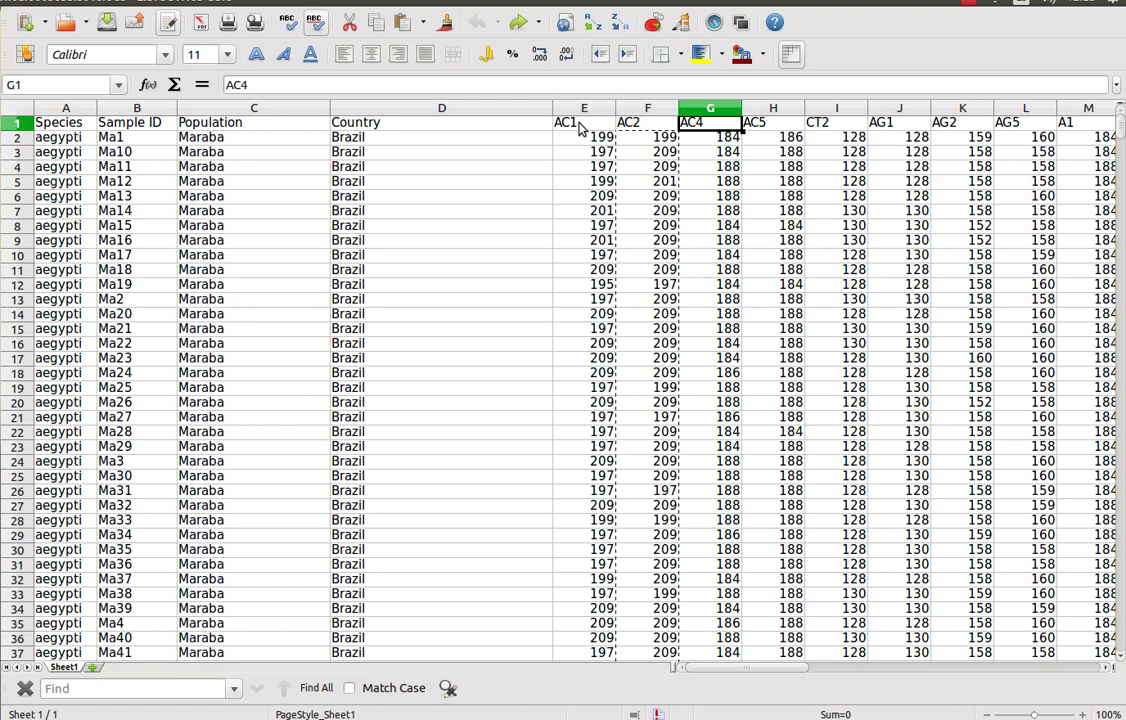
{"action": "key", "text": "Right"}
{"action": "key", "text": "Right"}
{"action": "key", "text": "Right"}
{"action": "key", "text": "Right"}
{"action": "key", "text": "Right"}
{"action": "key", "text": "Right"}
{"action": "key", "text": "Right"}
{"action": "key", "text": "Right"}
{"action": "key", "text": "Right"}
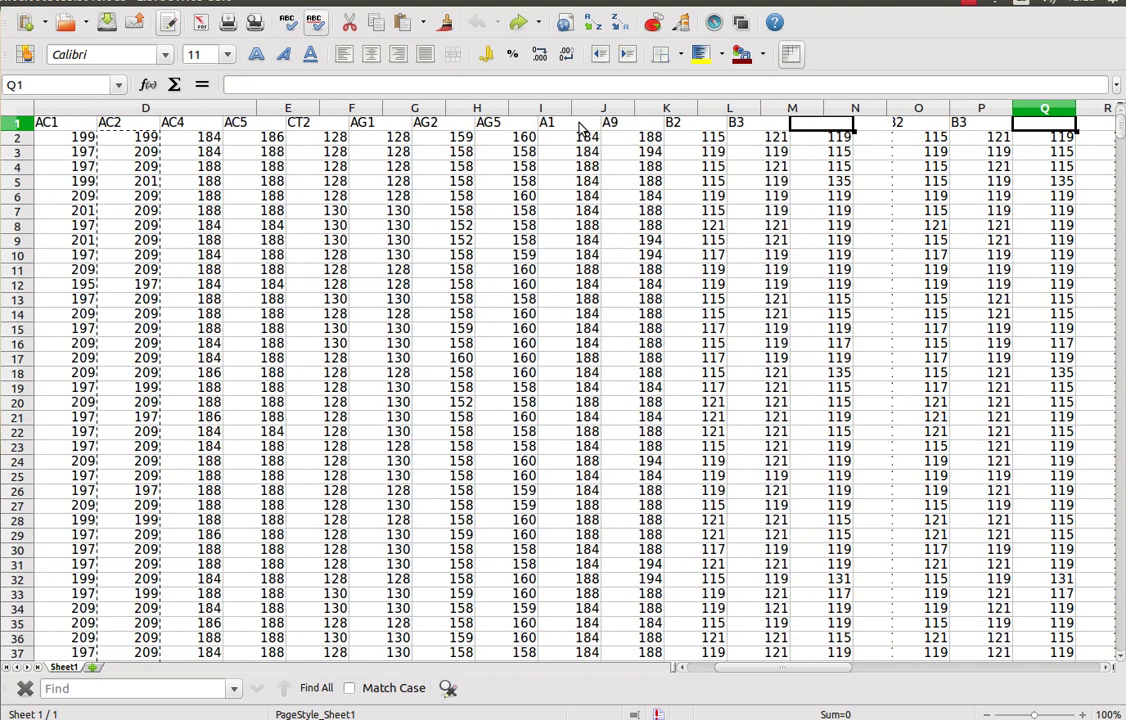
{"action": "key", "text": "Right"}
{"action": "key", "text": "Right"}
{"action": "key", "text": "Right"}
{"action": "key", "text": "Right"}
{"action": "key", "text": "Right"}
{"action": "key", "text": "Right"}
{"action": "key", "text": "Right"}
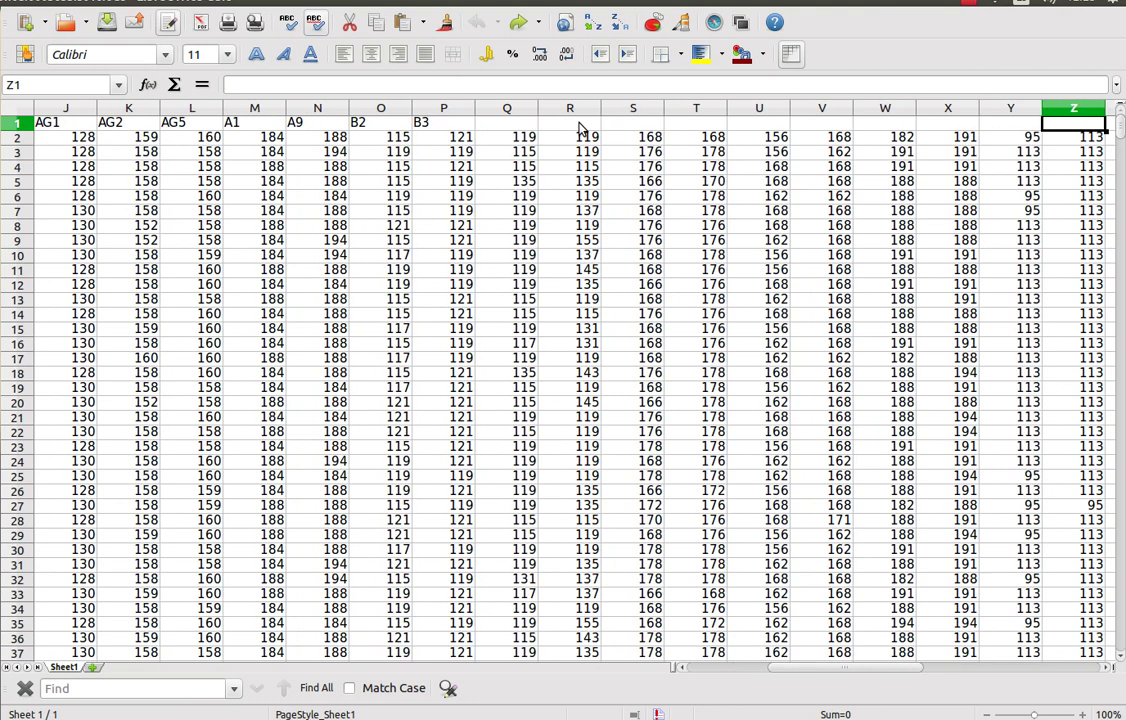
{"action": "key", "text": "Right"}
{"action": "key", "text": "Right"}
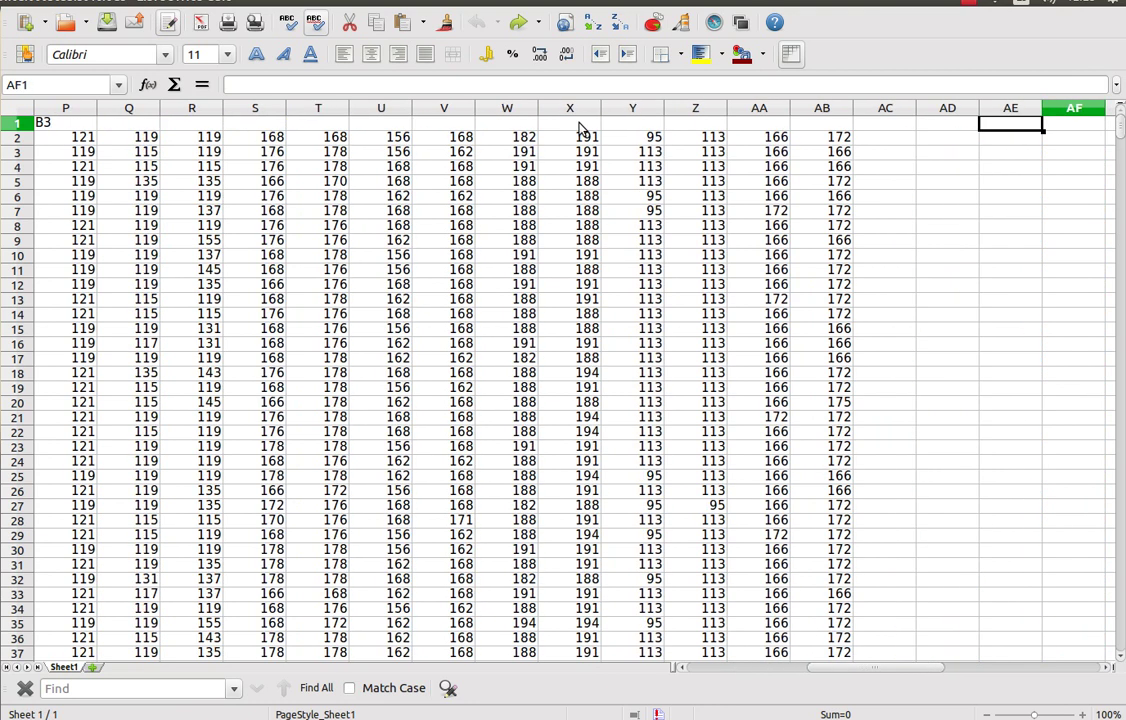
Check where the locus names end in row 1, around B3 in column P, compared with the data columns
{"action": "key", "text": "Left"}
{"action": "key", "text": "Left"}
{"action": "key", "text": "Left"}
{"action": "key", "text": "Left"}
{"action": "key", "text": "Left"}
{"action": "key", "text": "Left"}
{"action": "key", "text": "Left"}
{"action": "key", "text": "Left"}
{"action": "key", "text": "Left"}
{"action": "key", "text": "Left"}
{"action": "key", "text": "Left"}
{"action": "key", "text": "Left"}
{"action": "key", "text": "Left"}
{"action": "key", "text": "Left"}
{"action": "key", "text": "Left"}
{"action": "key", "text": "Left"}
{"action": "key", "text": "Left"}
{"action": "key", "text": "Left"}
{"action": "key", "text": "Left"}
{"action": "key", "text": "Left"}
{"action": "key", "text": "Right"}
{"action": "key", "text": "Right"}
{"action": "key", "text": "Right"}
{"action": "key", "text": "Right"}
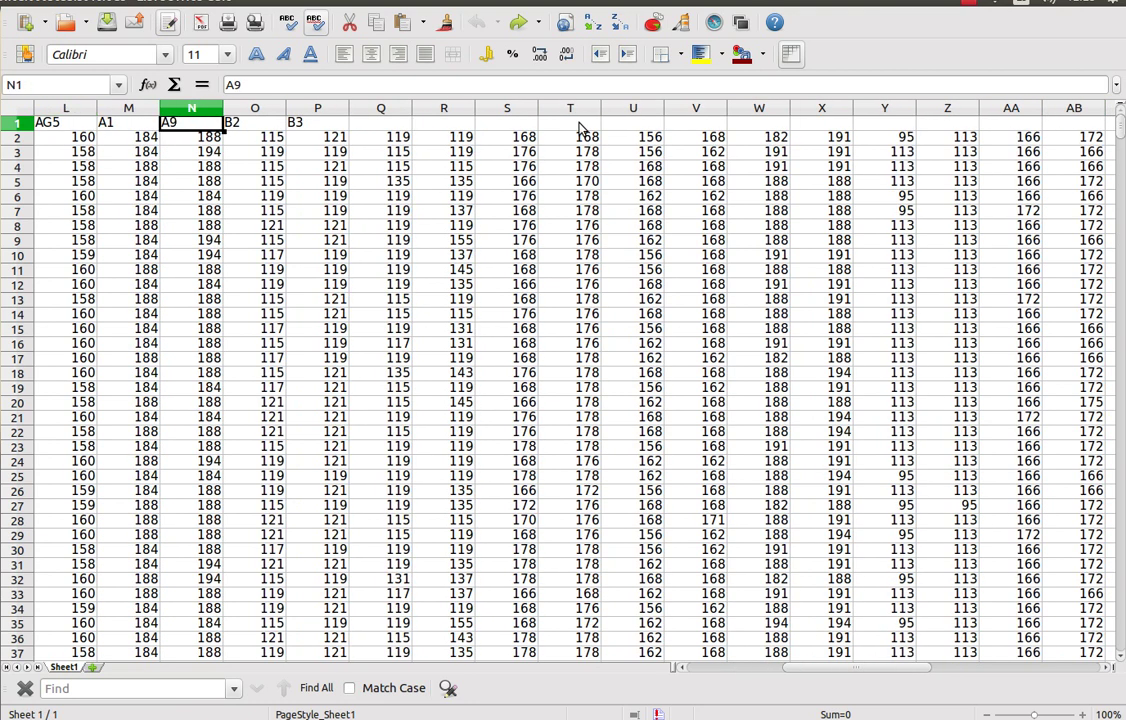
{"action": "key", "text": "Right"}
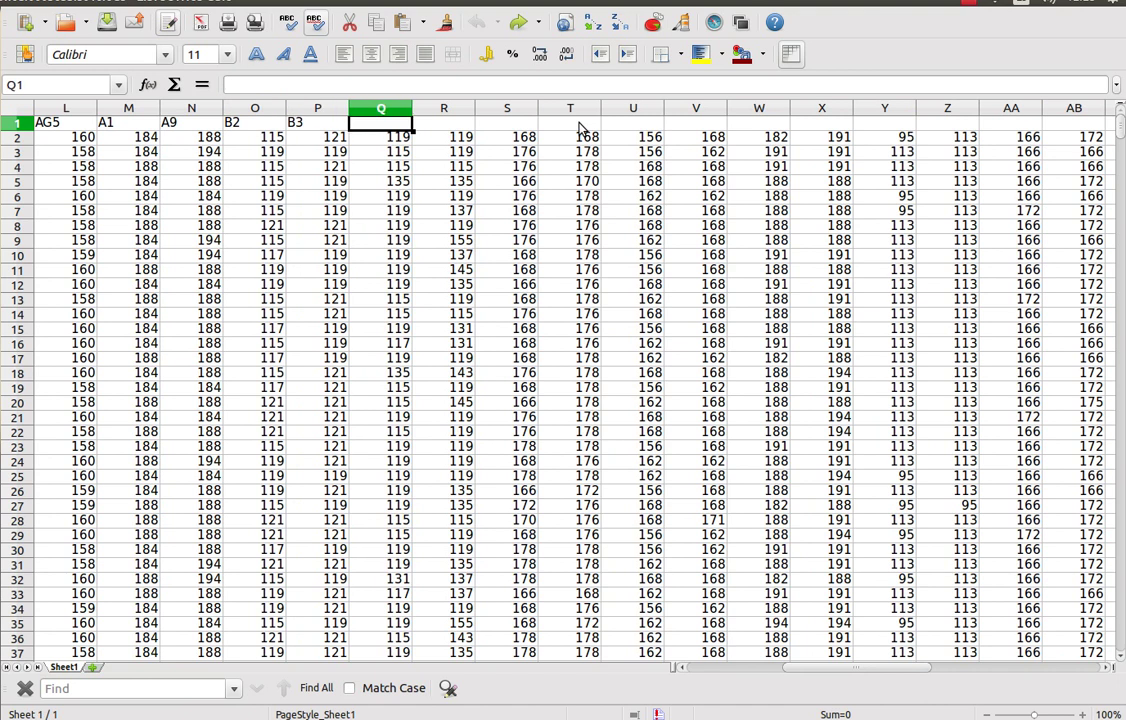
{"action": "key", "text": "Left"}
Go back to the start of the sheet and compare headers AC1, AC2 and AC4 with the paired allele columns
{"action": "key", "text": "ctrl+Home"}
{"action": "key", "text": "Right"}
{"action": "key", "text": "Right"}
{"action": "key", "text": "Right"}
{"action": "key", "text": "Right"}
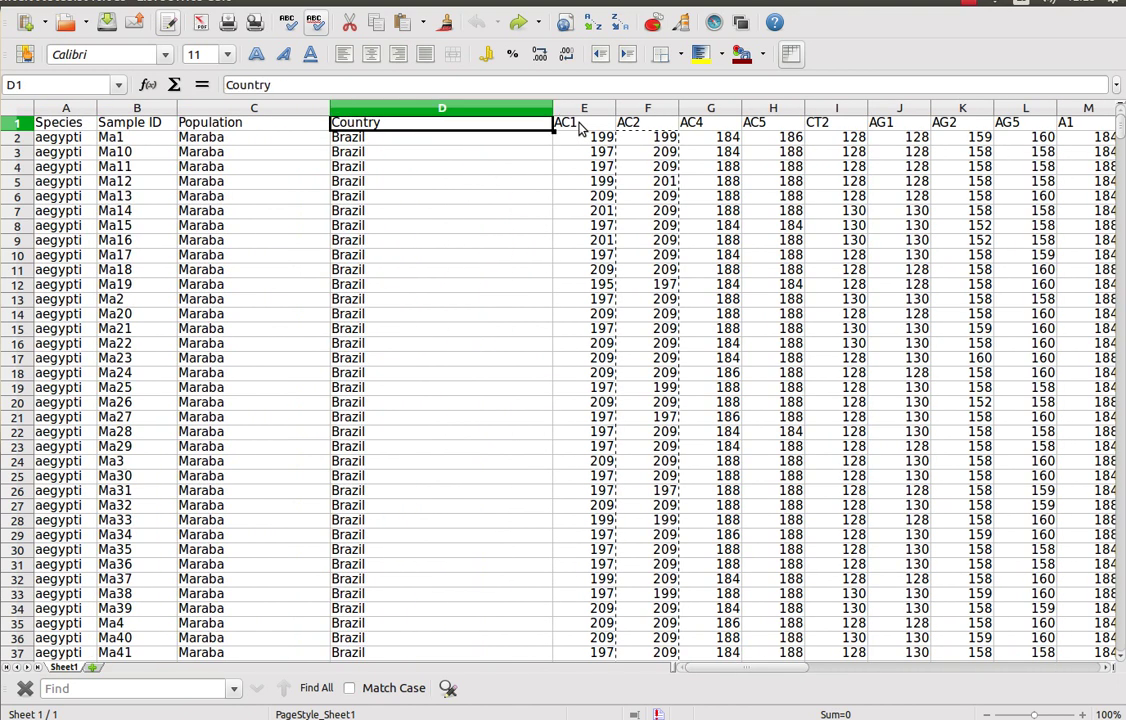
{"action": "key", "text": "Right"}
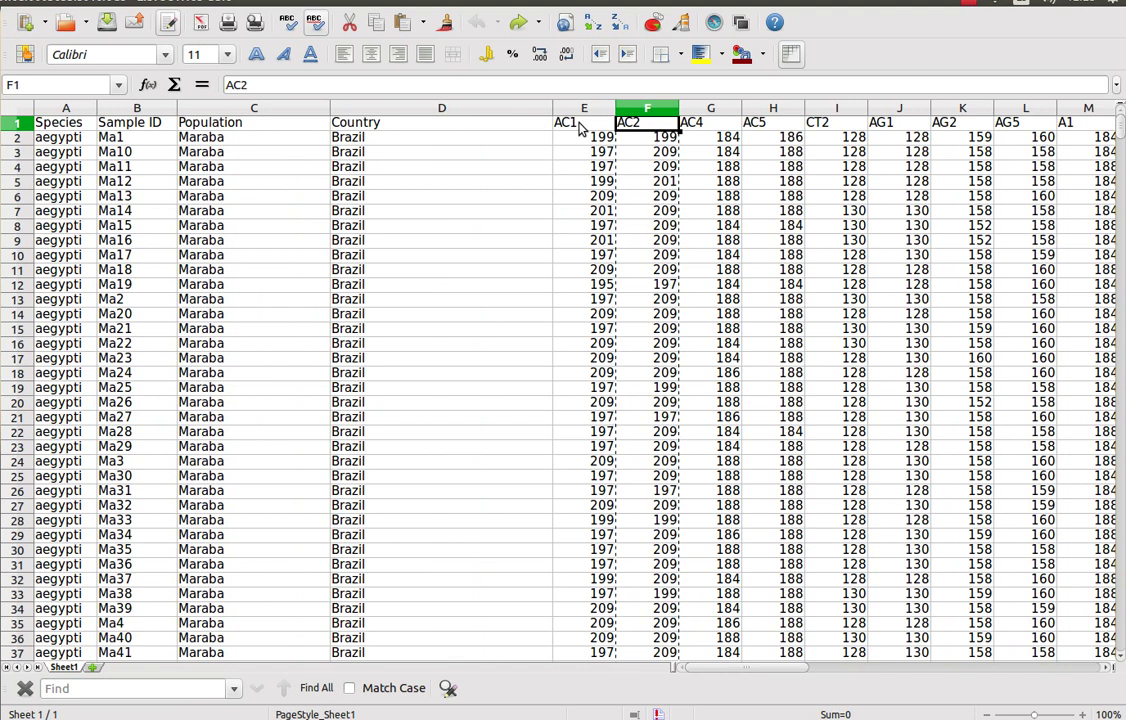
{"action": "key", "text": "Right"}
{"action": "key", "text": "Right"}
{"action": "key", "text": "Left"}
{"action": "key", "text": "Left"}
{"action": "key", "text": "Left"}
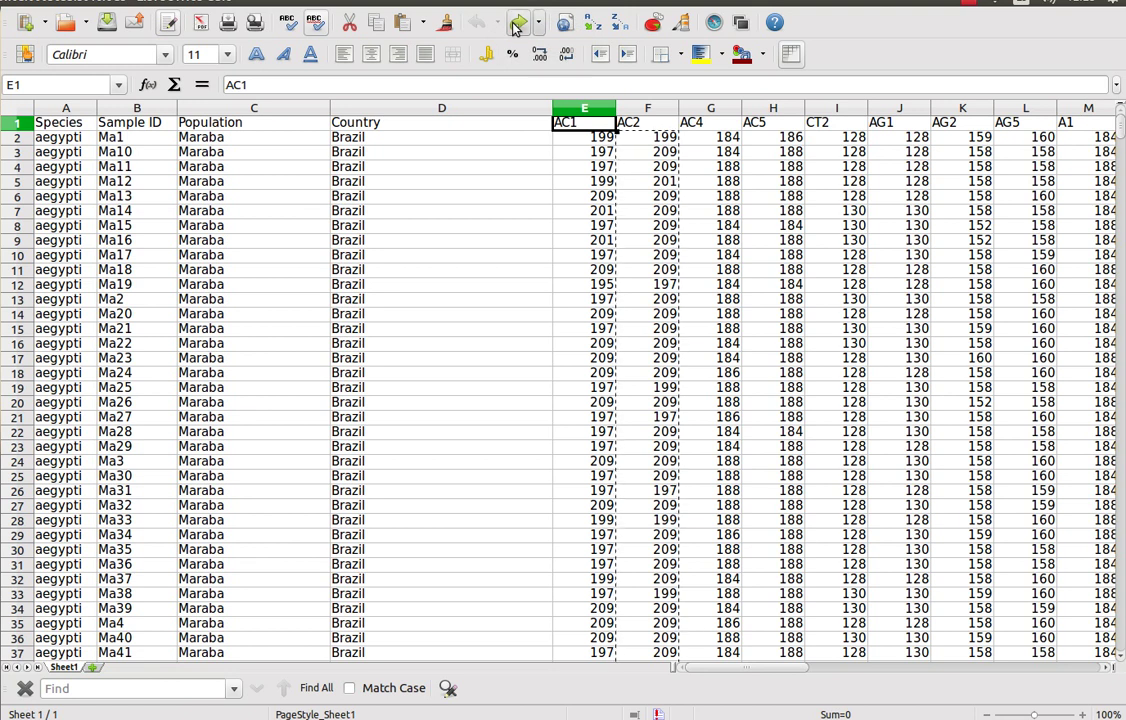
Redo the header shifts that leave a blank cell after each locus name, starting with F1 after AC1
{"action": "left_click", "coordinate": [517, 23]}
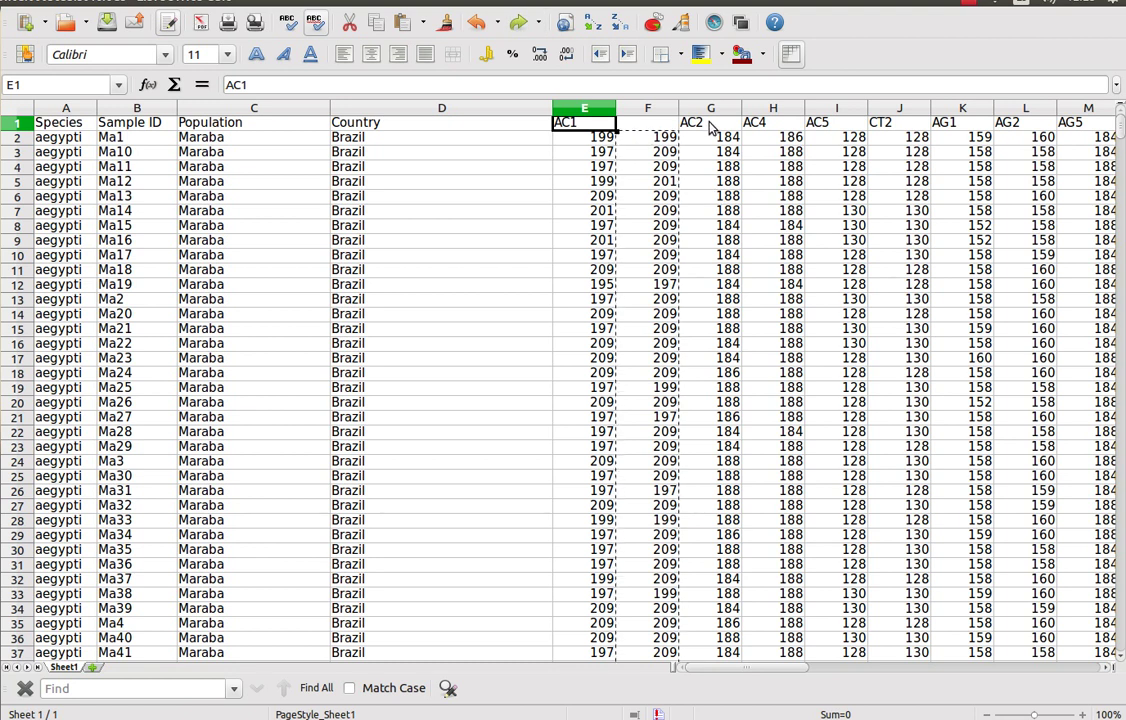
{"action": "left_click", "coordinate": [711, 127]}
{"action": "left_click", "coordinate": [648, 128]}
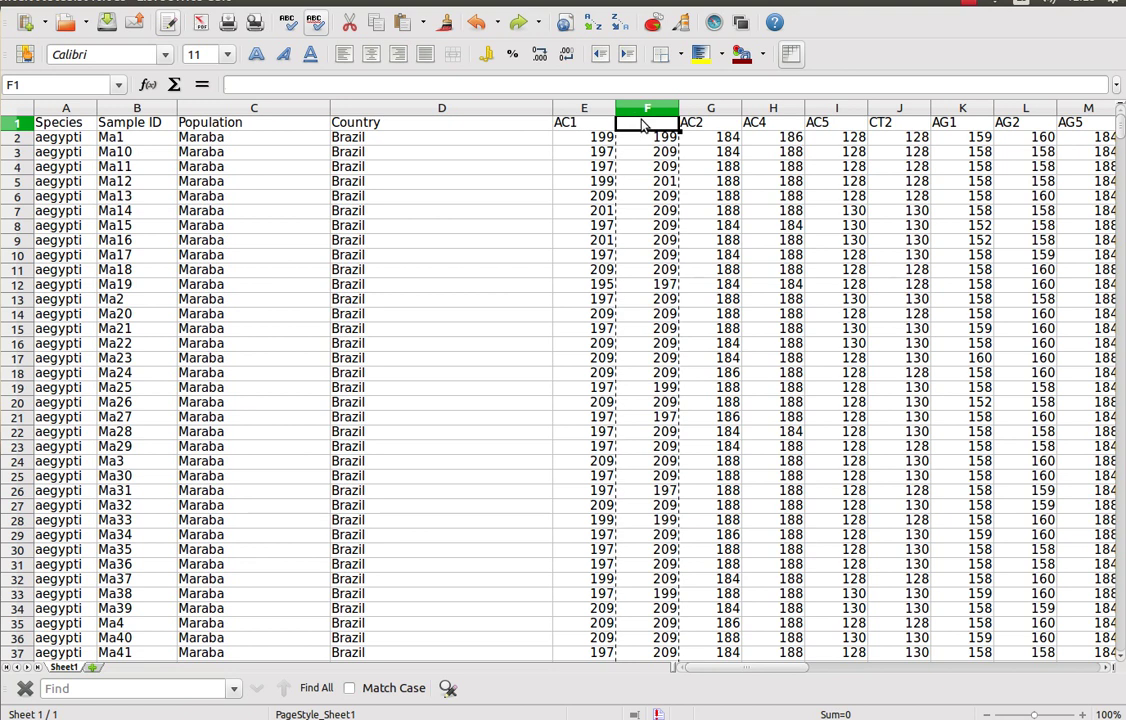
{"action": "left_click", "coordinate": [522, 24]}
{"action": "left_click", "coordinate": [522, 24]}
{"action": "left_click", "coordinate": [522, 24]}
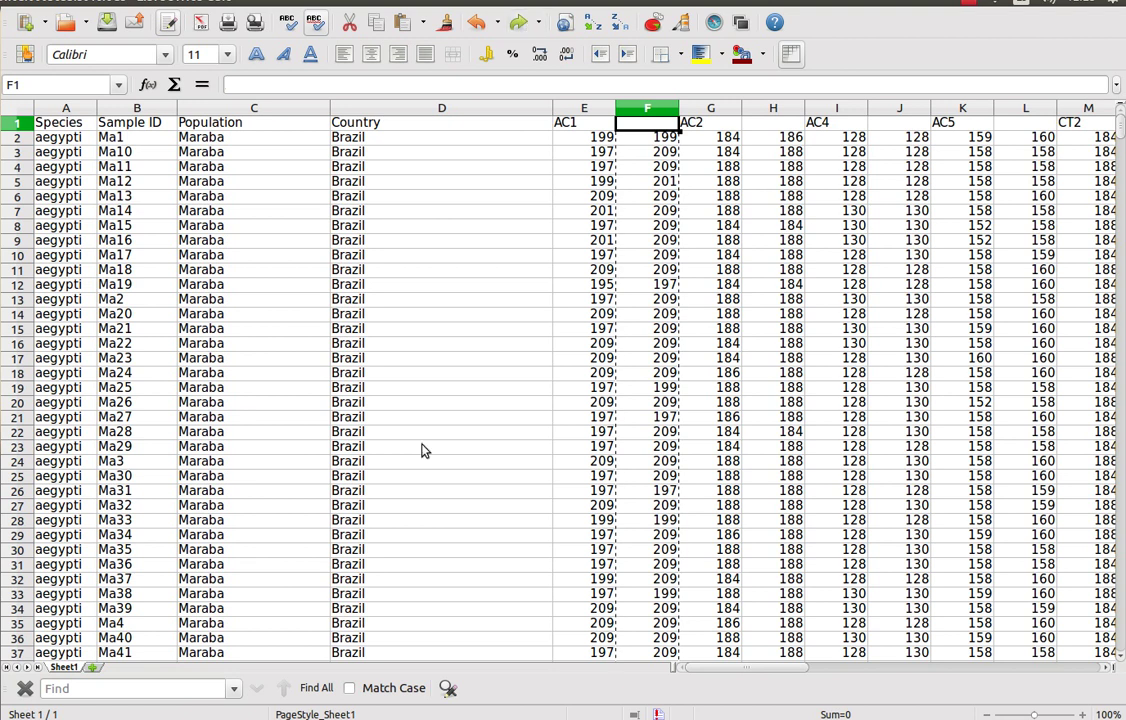
Redo the remaining header shifts that place B2 in Y1 and B3 in AA1
{"action": "left_click_drag", "start_coordinate": [769, 672], "coordinate": [885, 671]}
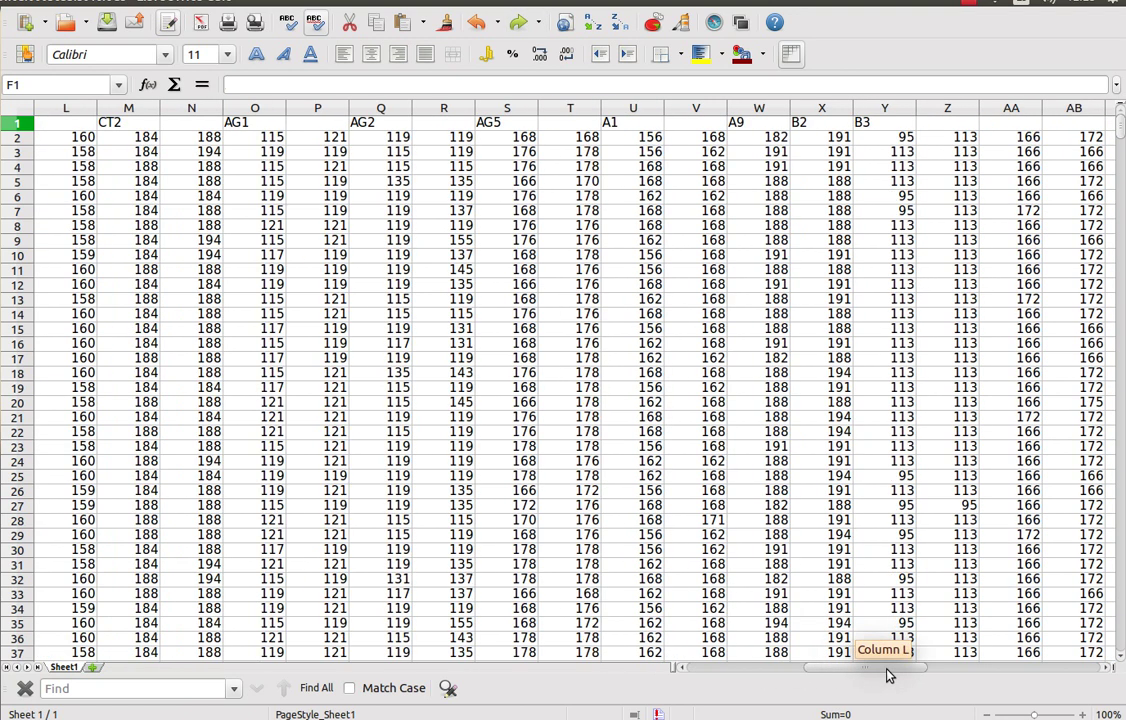
{"action": "left_click", "coordinate": [517, 22]}
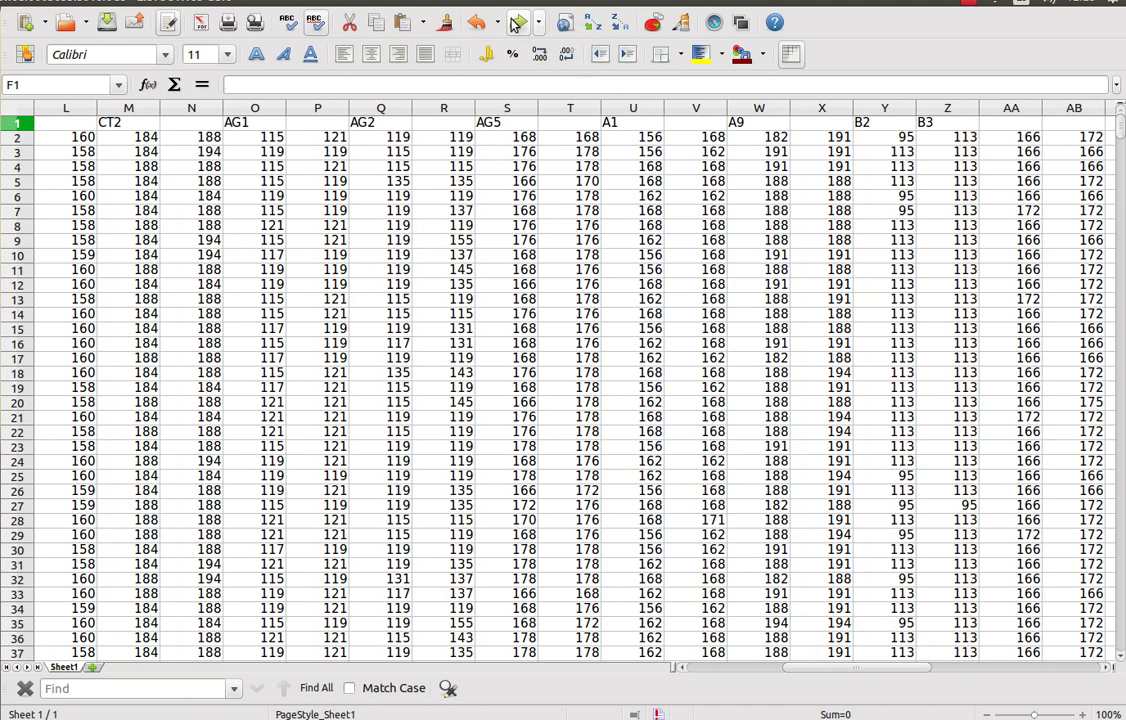
{"action": "left_click", "coordinate": [517, 22]}
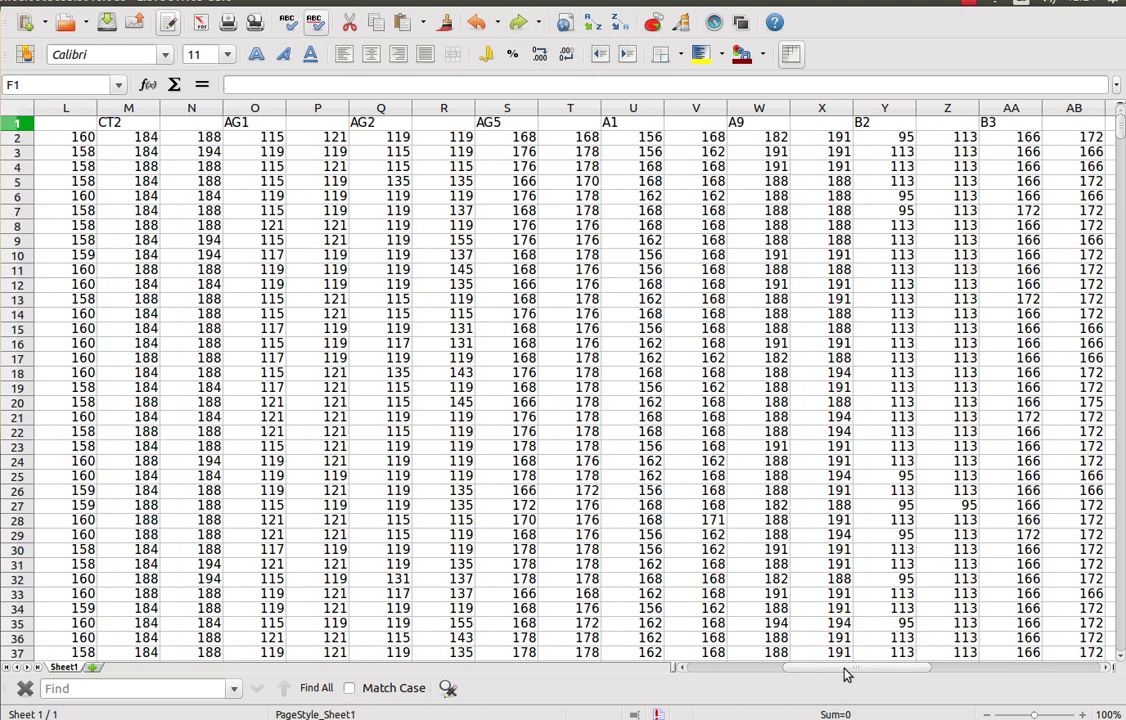
{"action": "left_click_drag", "start_coordinate": [847, 671], "coordinate": [883, 678]}
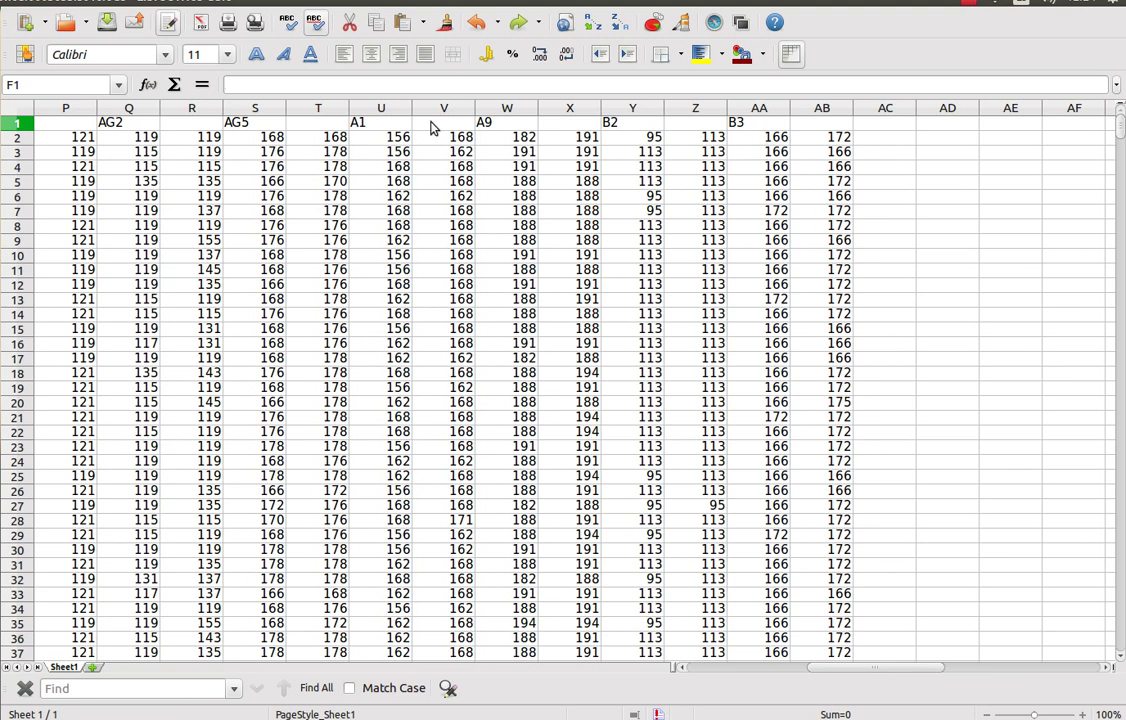
Redo the sample numbering in column AC, with 1 in AC2 and 2 in AC3, filled down to AC1876
{"action": "left_click", "coordinate": [520, 24]}
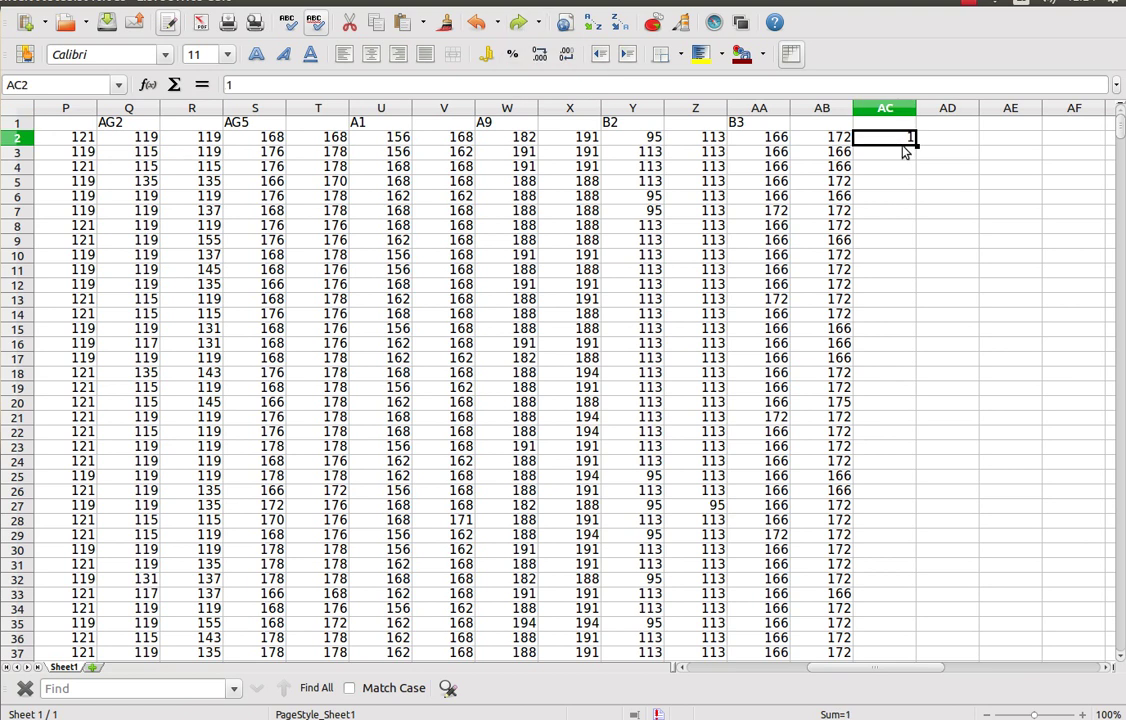
{"action": "left_click", "coordinate": [518, 28]}
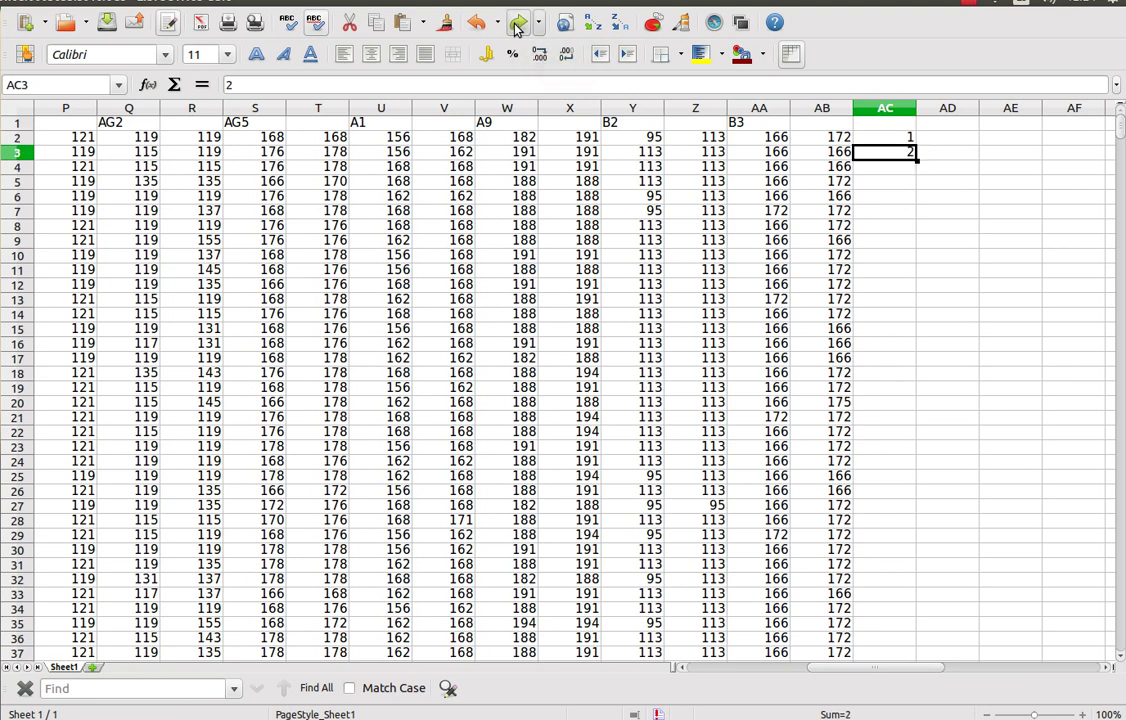
{"action": "left_click", "coordinate": [518, 28]}
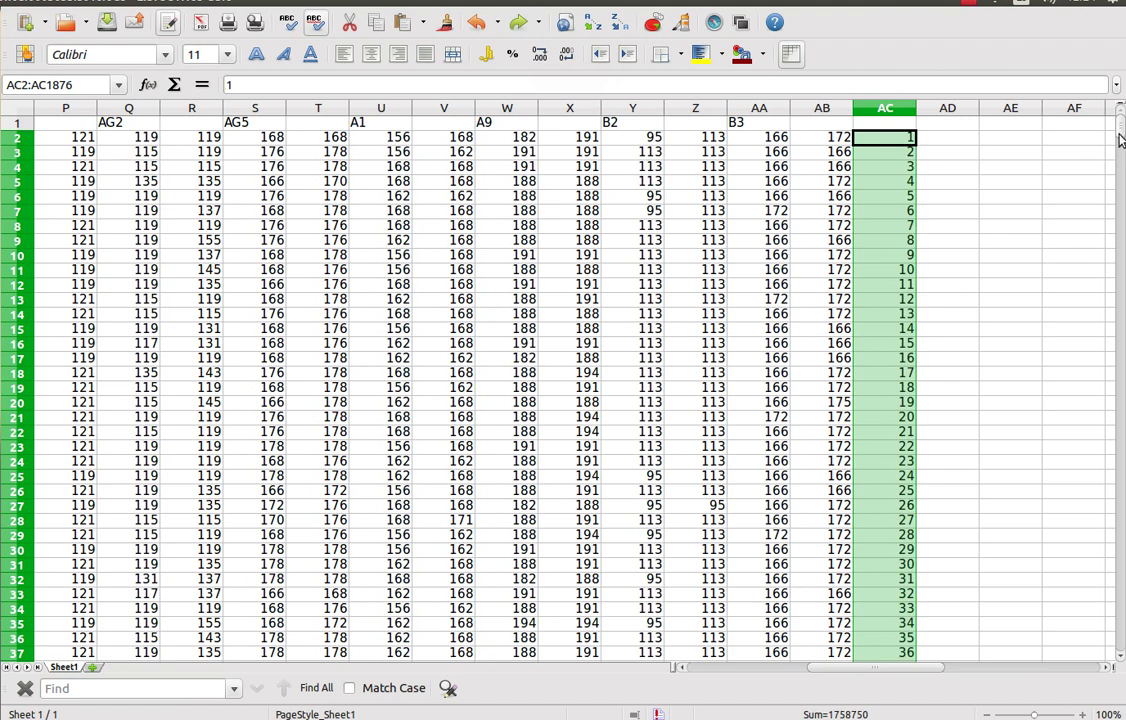
Redo the copy of the number series into AC1877:AC3751 and the header "número" in AC1
{"action": "left_click_drag", "start_coordinate": [1121, 124], "coordinate": [1122, 655]}
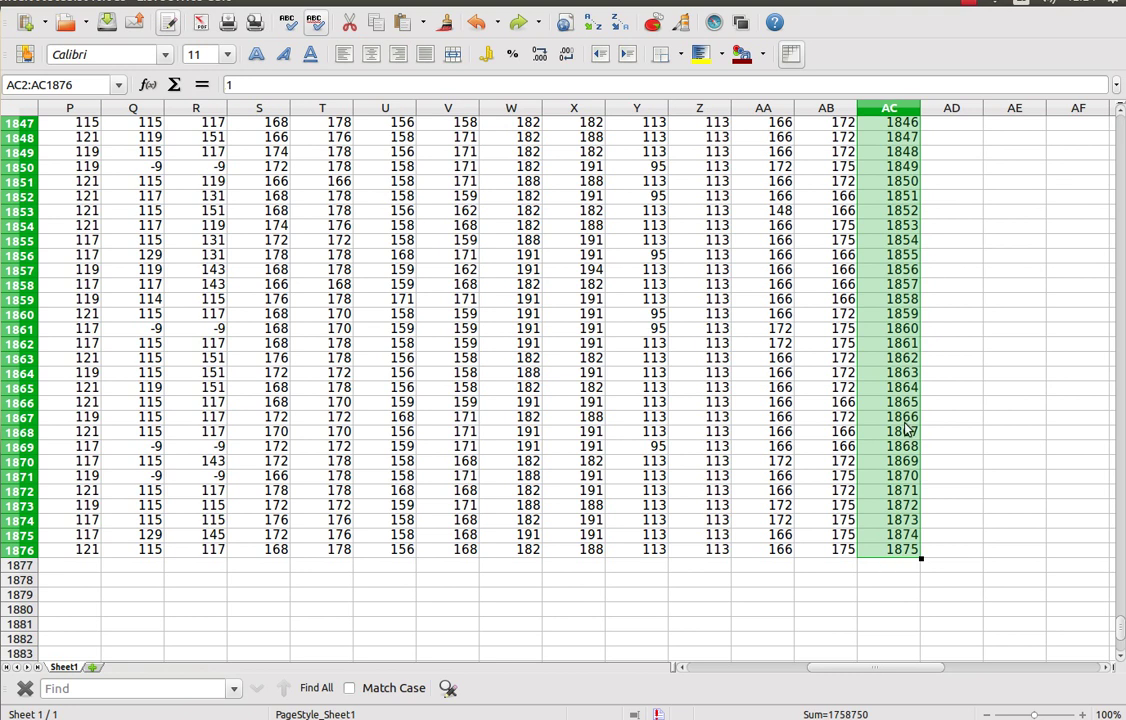
{"action": "left_click", "coordinate": [517, 22]}
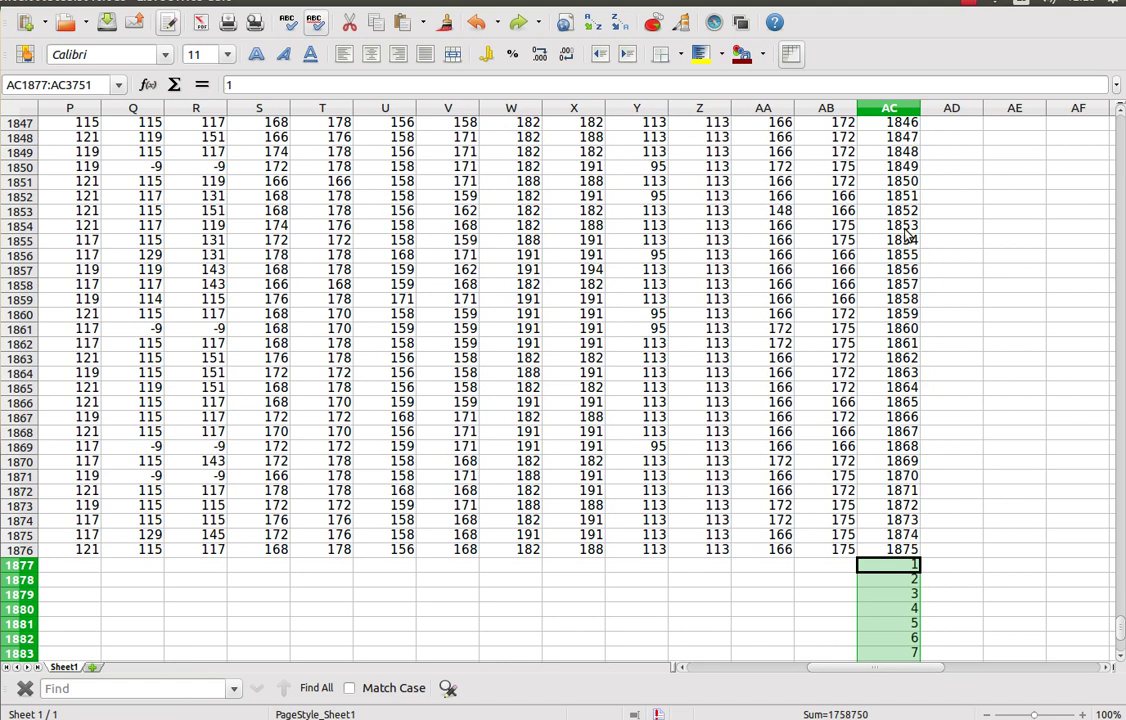
{"action": "left_click", "coordinate": [476, 22]}
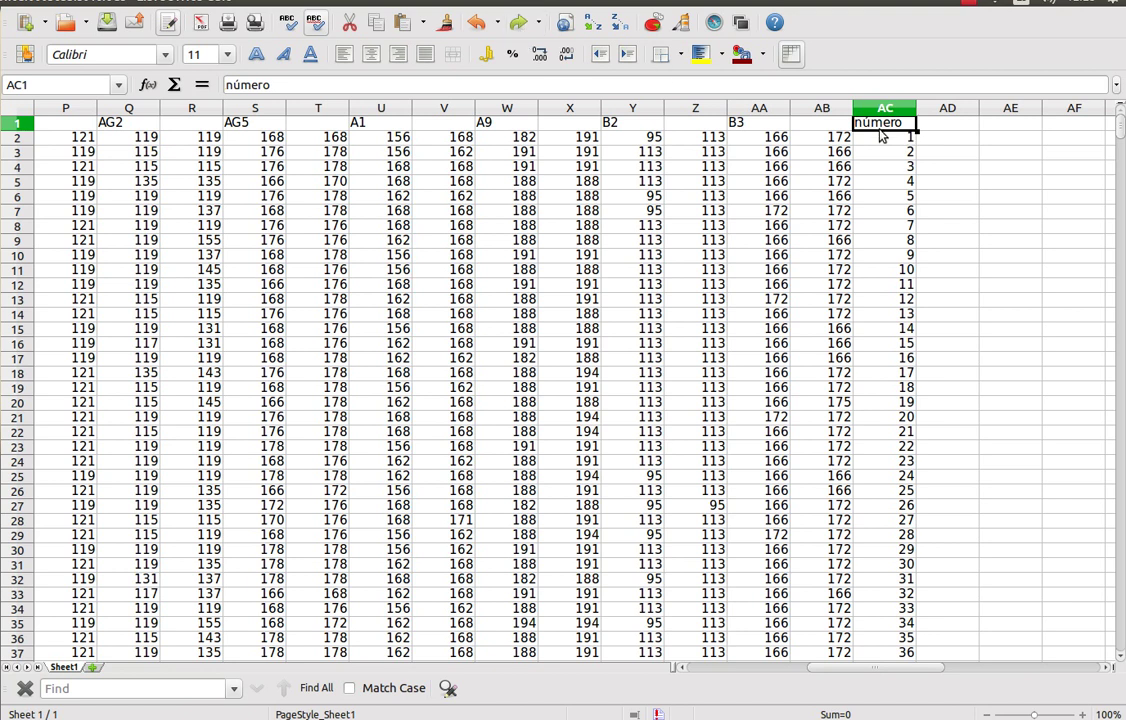
Redo the sort of rows A2:AC3751 by the número column and the removal of the second AC1 alleles from F2:F3750
{"action": "left_click", "coordinate": [516, 25]}
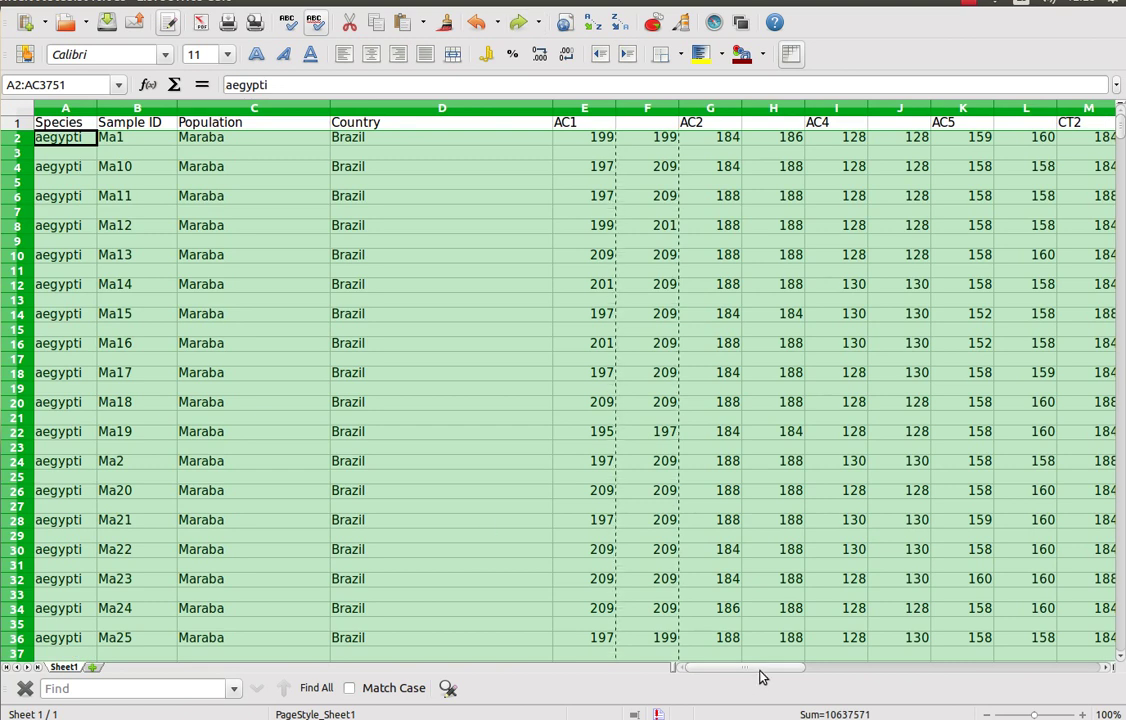
{"action": "left_click_drag", "start_coordinate": [760, 677], "coordinate": [978, 704]}
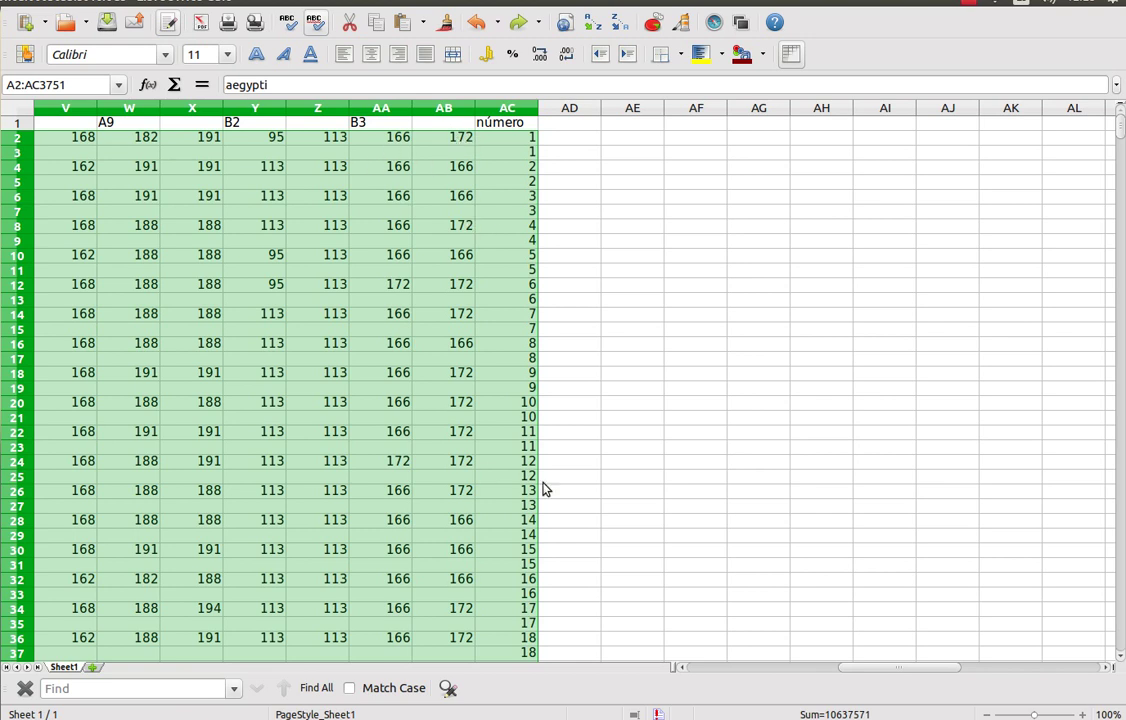
{"action": "left_click", "coordinate": [519, 24]}
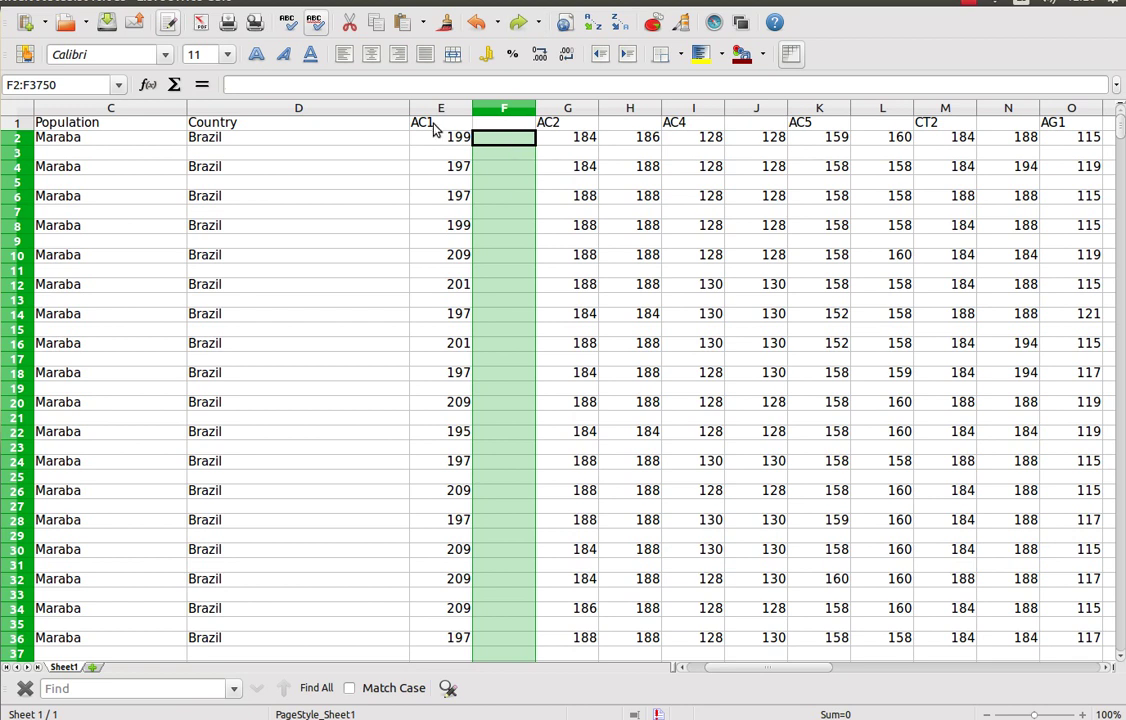
Undo and redo the cut of F2:F3750, and paste all into column E from E3, skipping empty cells without shifting and overwriting existing data
{"action": "left_click", "coordinate": [410, 22]}
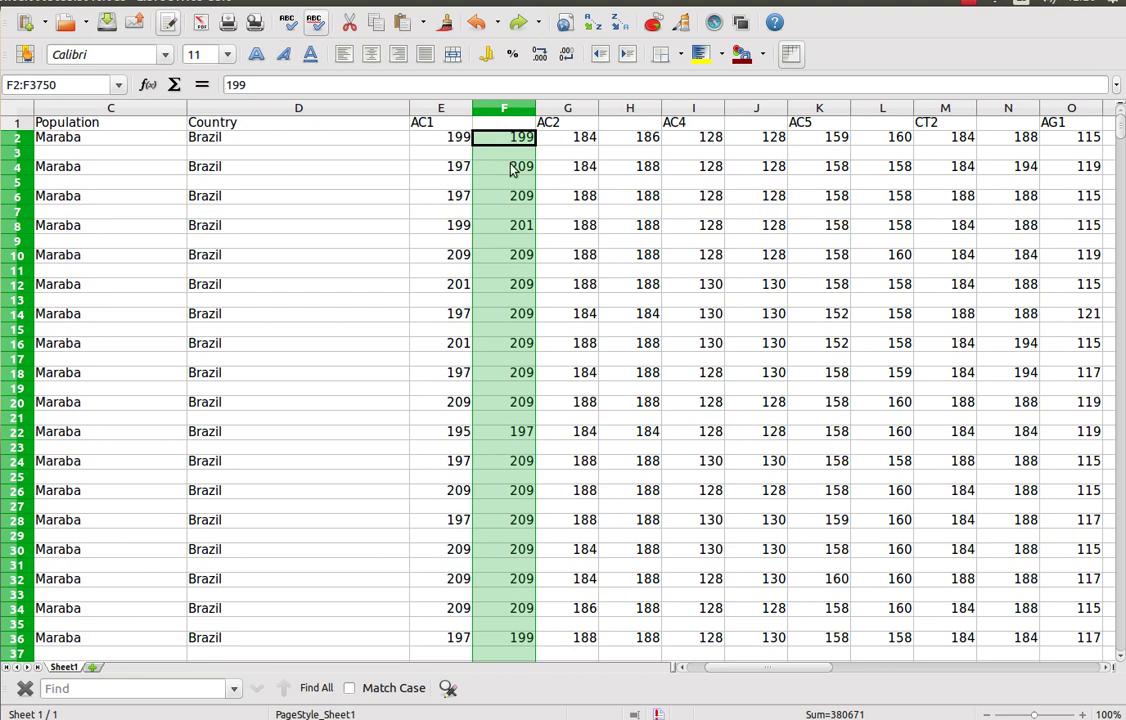
{"action": "left_click", "coordinate": [519, 24]}
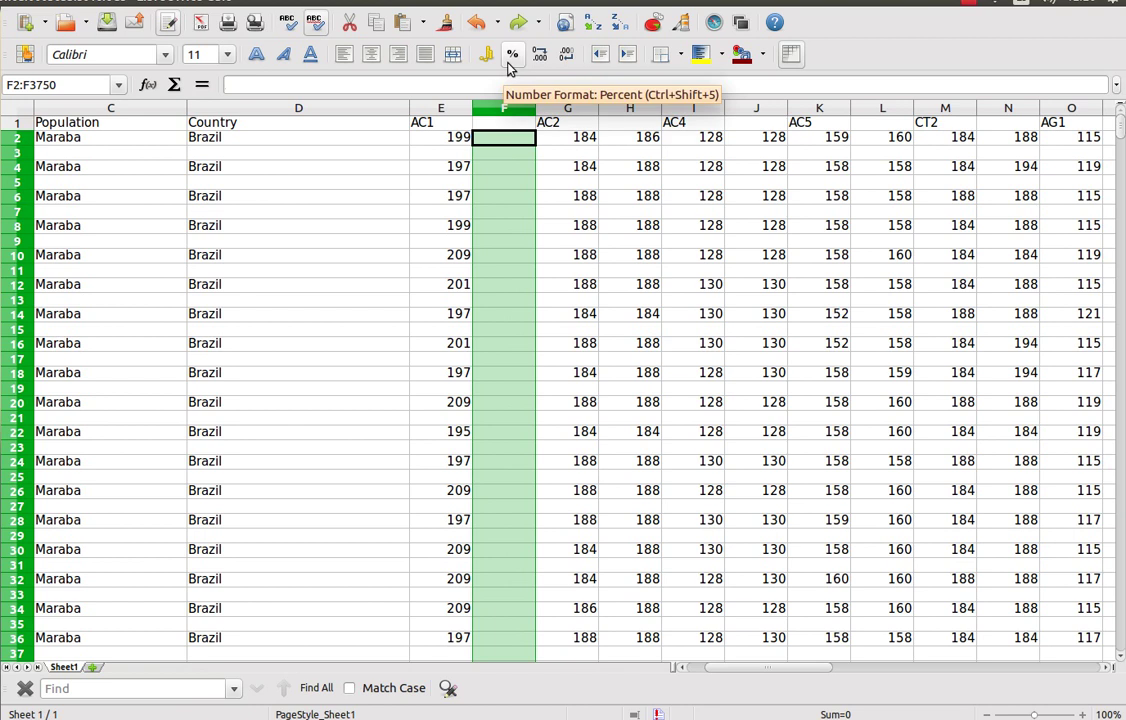
{"action": "left_click", "coordinate": [433, 158]}
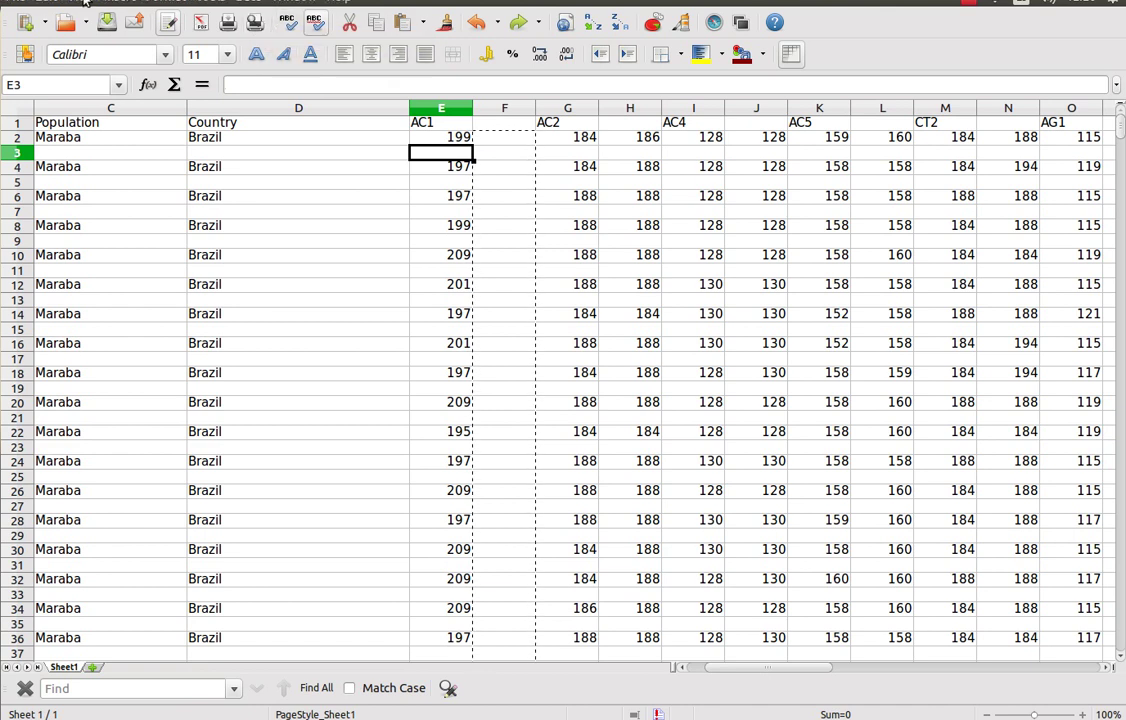
{"action": "left_click", "coordinate": [40, 5]}
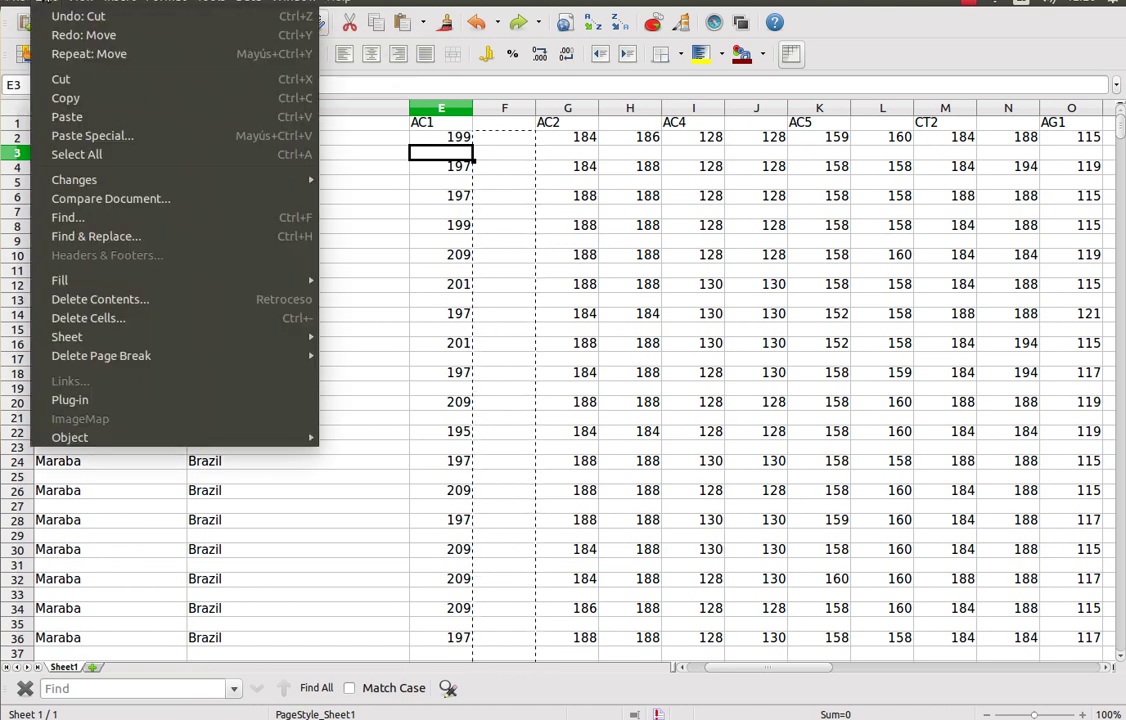
{"action": "left_click", "coordinate": [86, 140]}
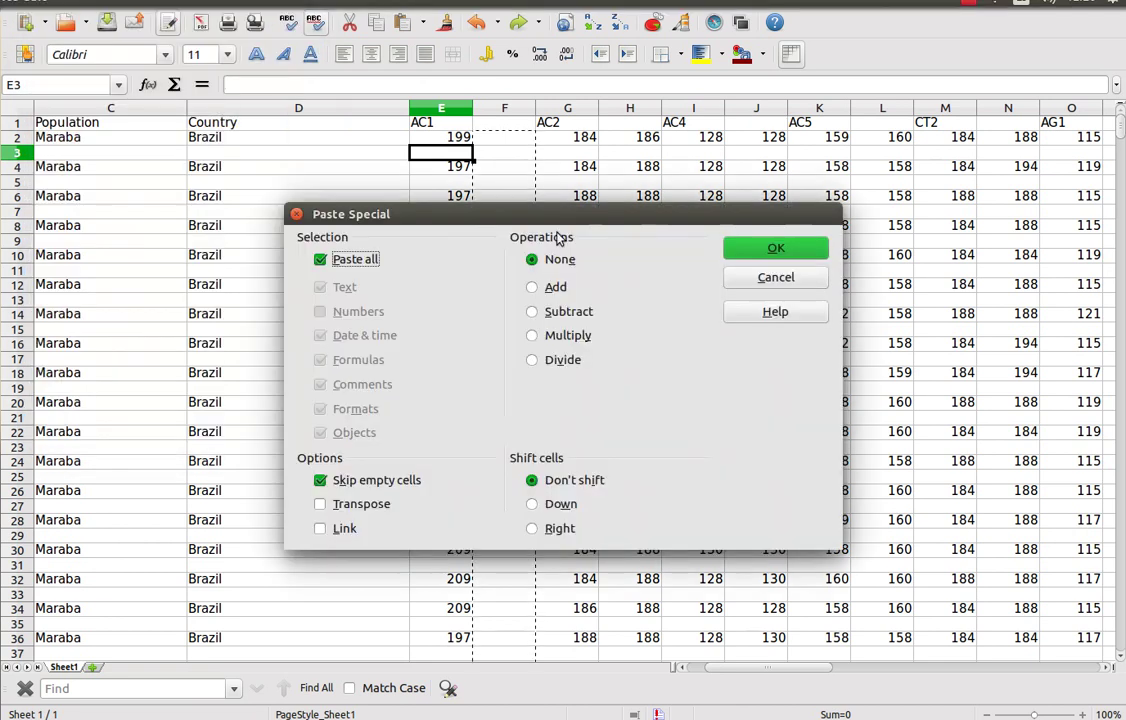
{"action": "left_click_drag", "start_coordinate": [540, 215], "coordinate": [829, 161]}
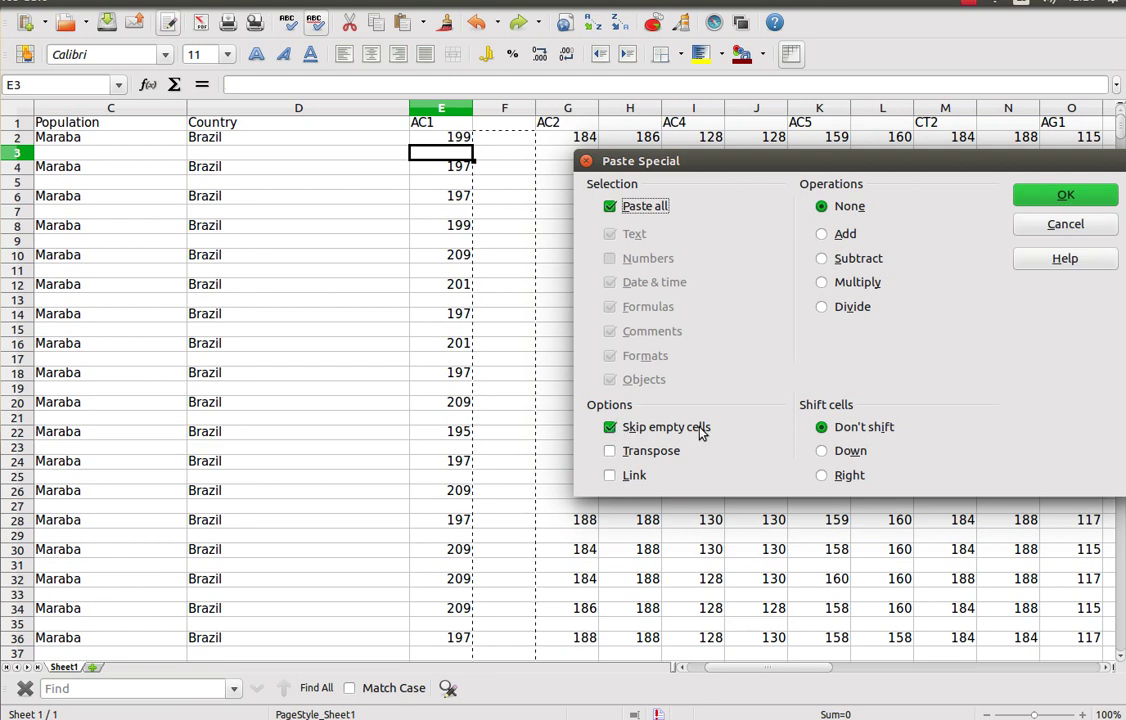
{"action": "left_click", "coordinate": [1036, 199]}
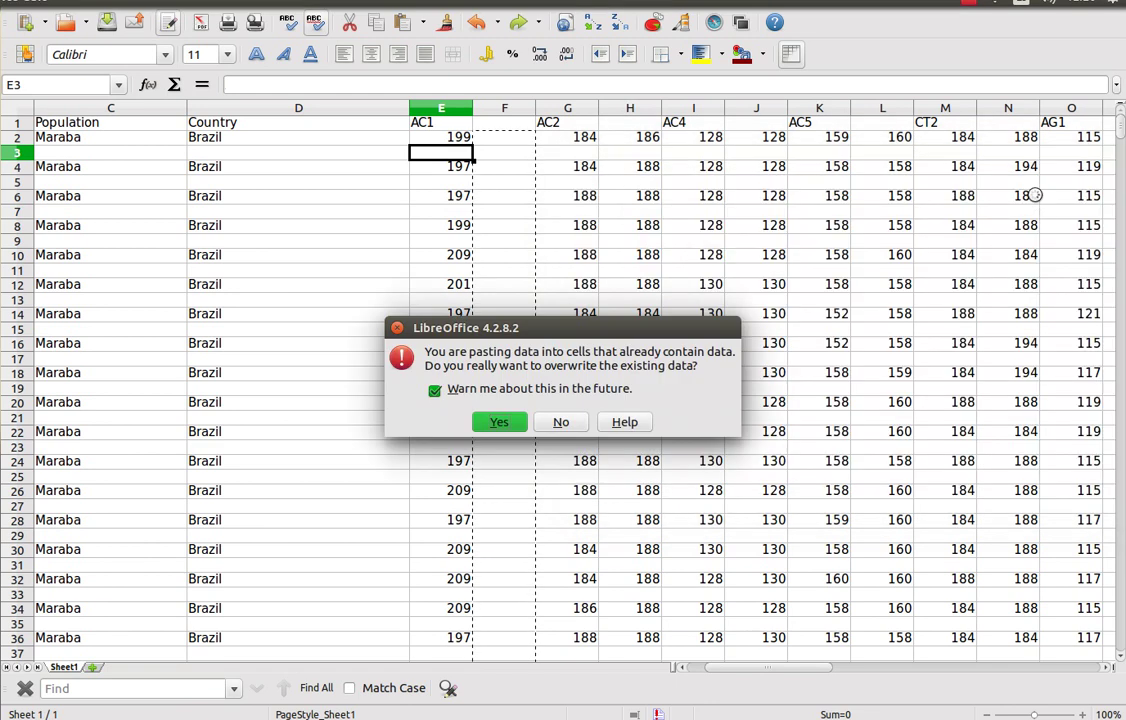
{"action": "left_click", "coordinate": [505, 423]}
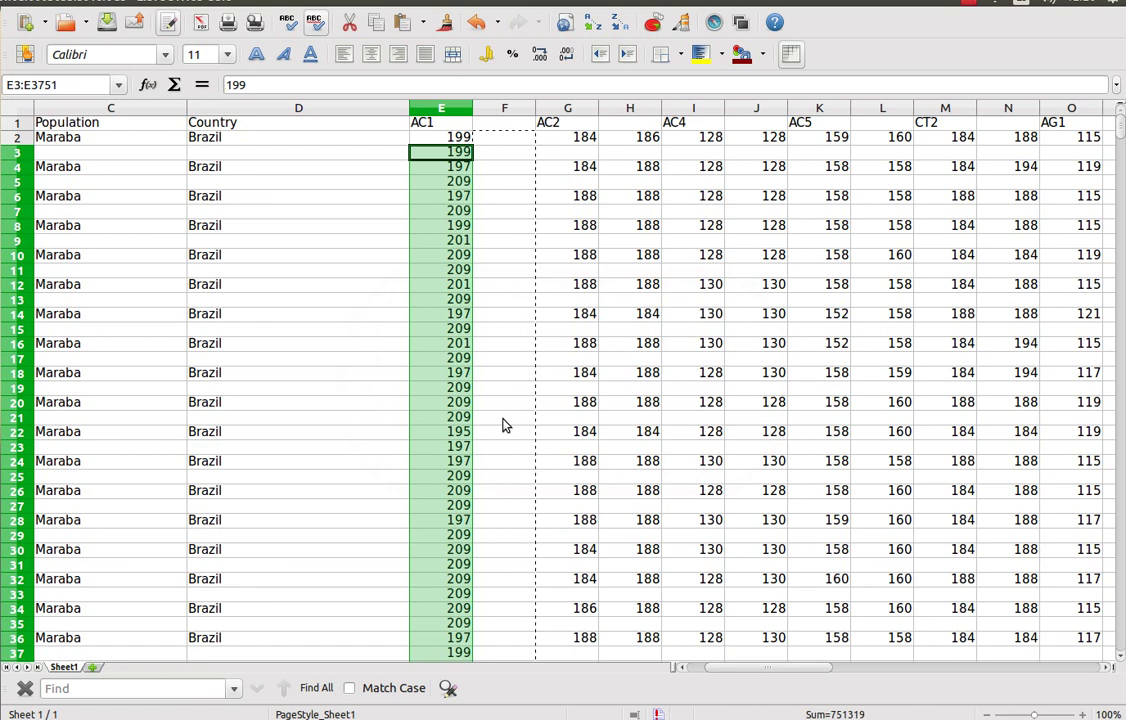
Check the interleaved AC1 alleles in cells E2 to E4 and the vacated source cell F2
{"action": "double_click", "coordinate": [457, 168]}
{"action": "left_click", "coordinate": [465, 140]}
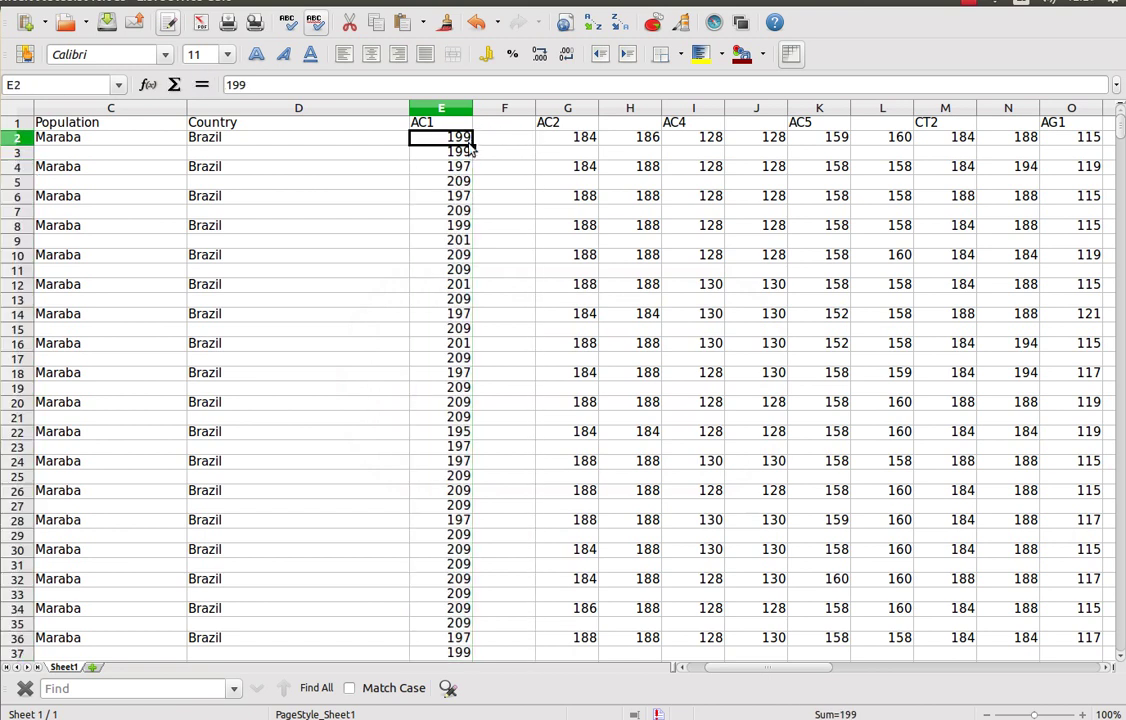
{"action": "left_click_drag", "start_coordinate": [455, 145], "coordinate": [521, 142]}
{"action": "left_click", "coordinate": [521, 142]}
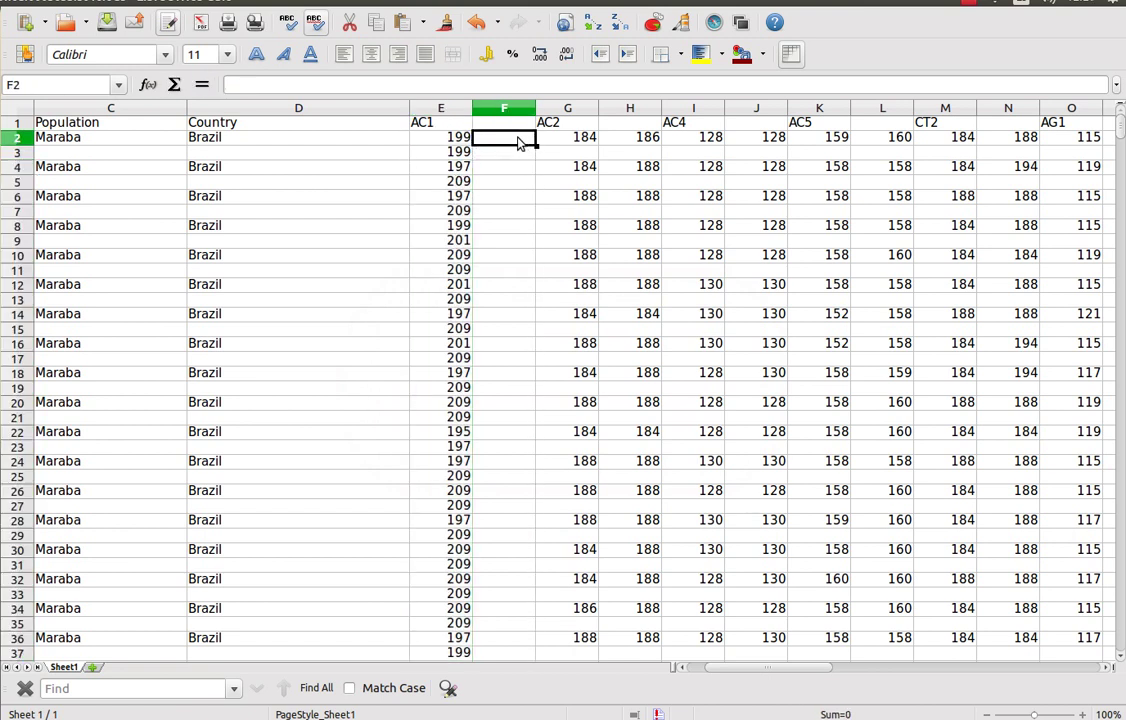
{"action": "left_click", "coordinate": [444, 158]}
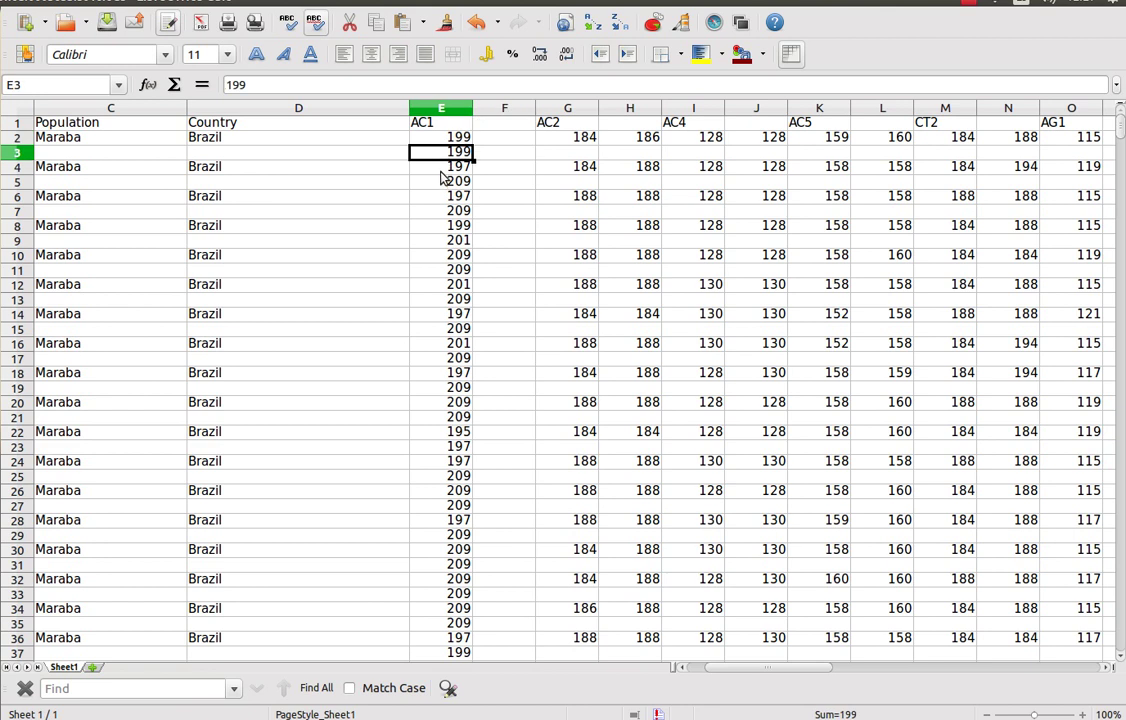
{"action": "left_click", "coordinate": [444, 170]}
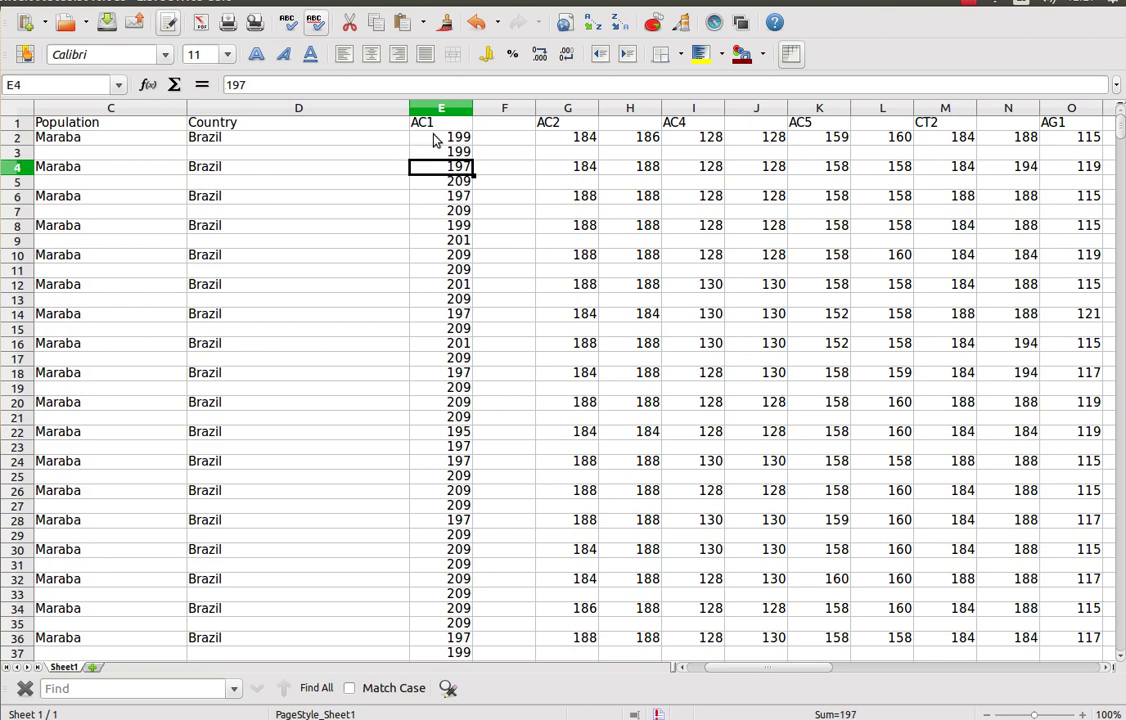
Undo the AC1 allele paste and the cut of F2:F3750, and redo both operations
{"action": "left_click", "coordinate": [475, 24]}
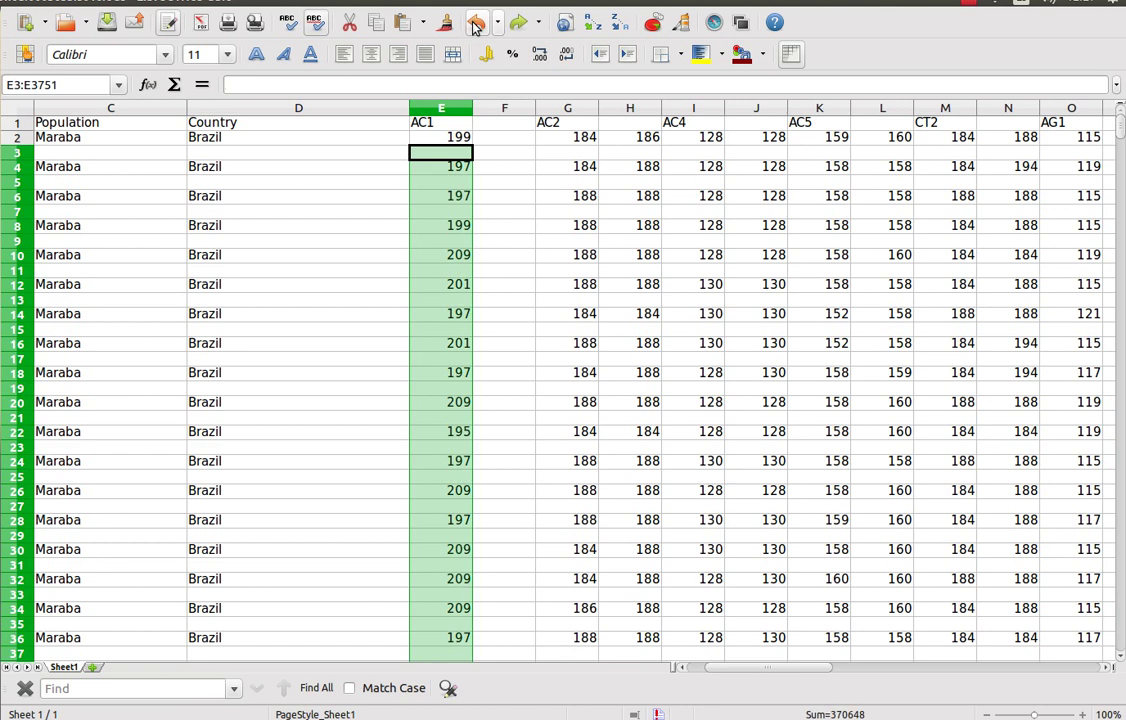
{"action": "left_click", "coordinate": [475, 24]}
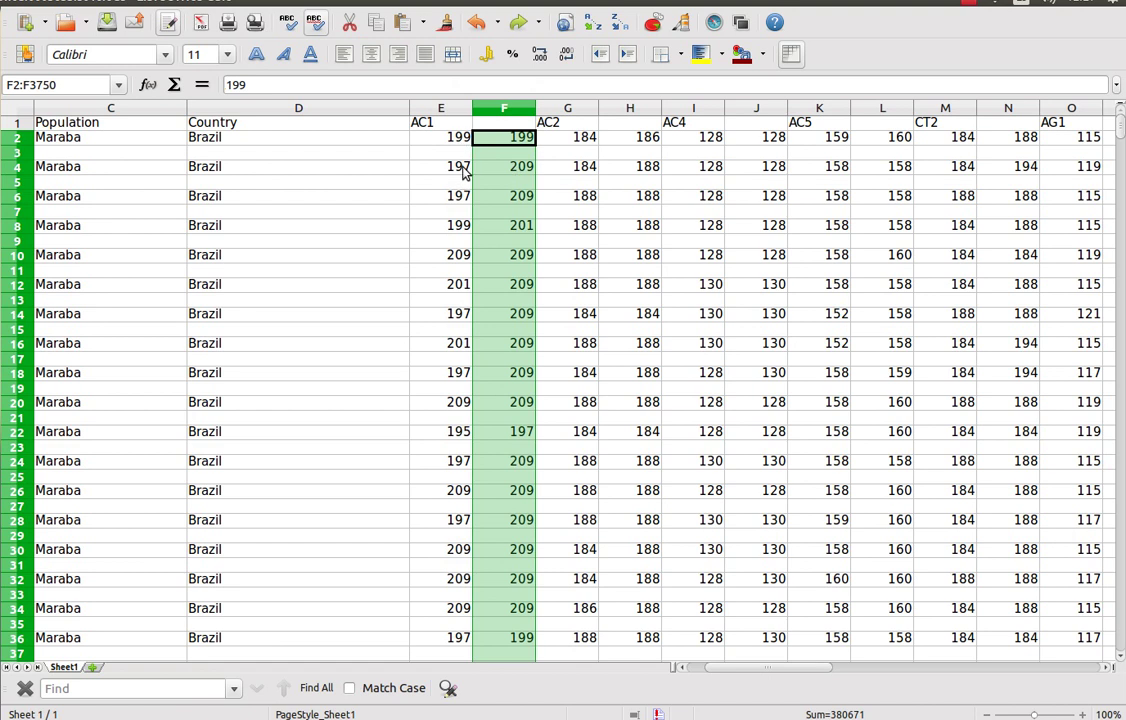
{"action": "left_click", "coordinate": [520, 24]}
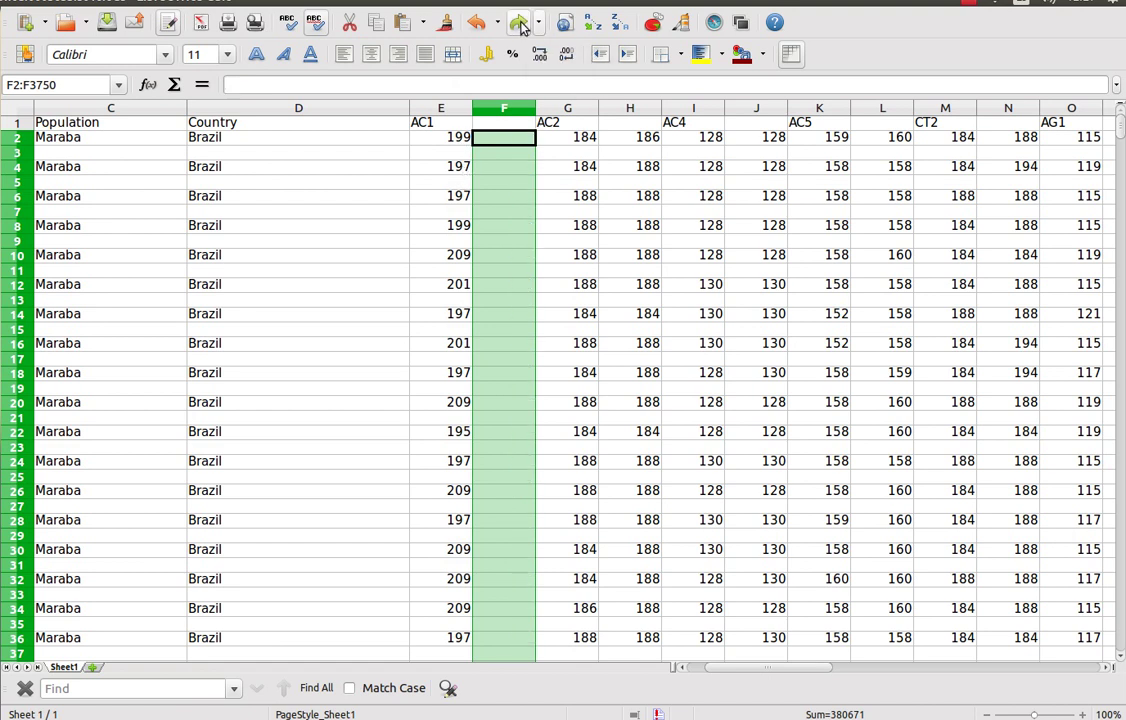
{"action": "left_click", "coordinate": [520, 24]}
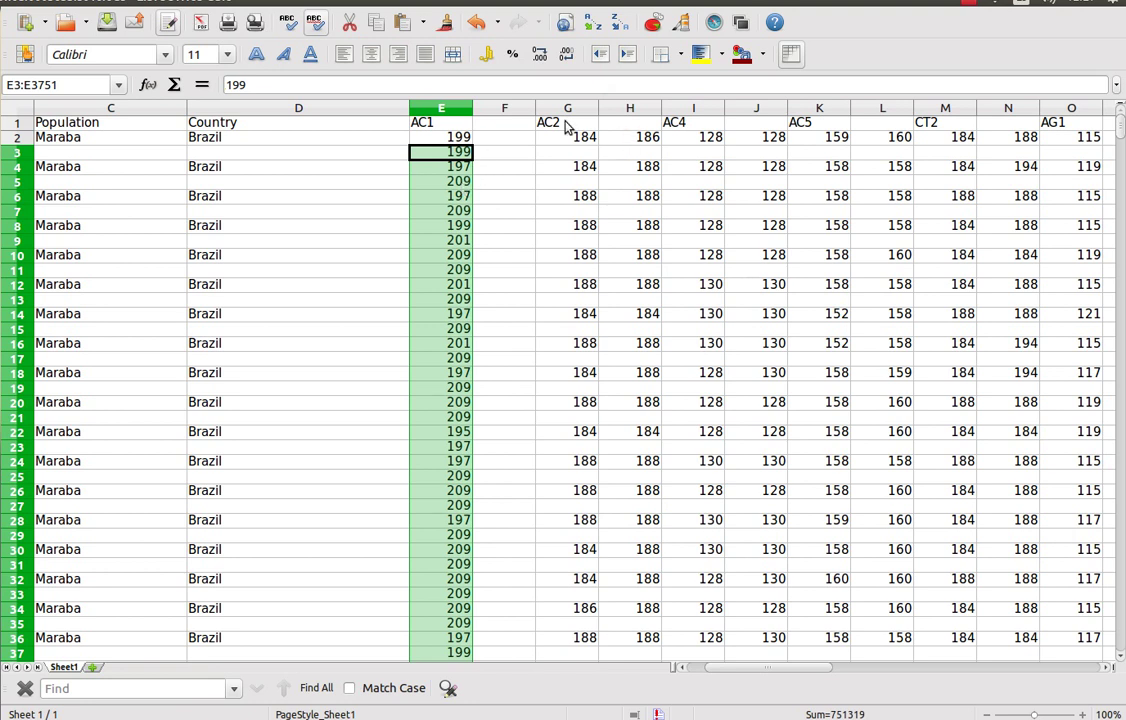
Locate the second-allele source cells H2 and J2 and their target cells G3 and I3 for loci AC2 and AC4
{"action": "left_click", "coordinate": [646, 142]}
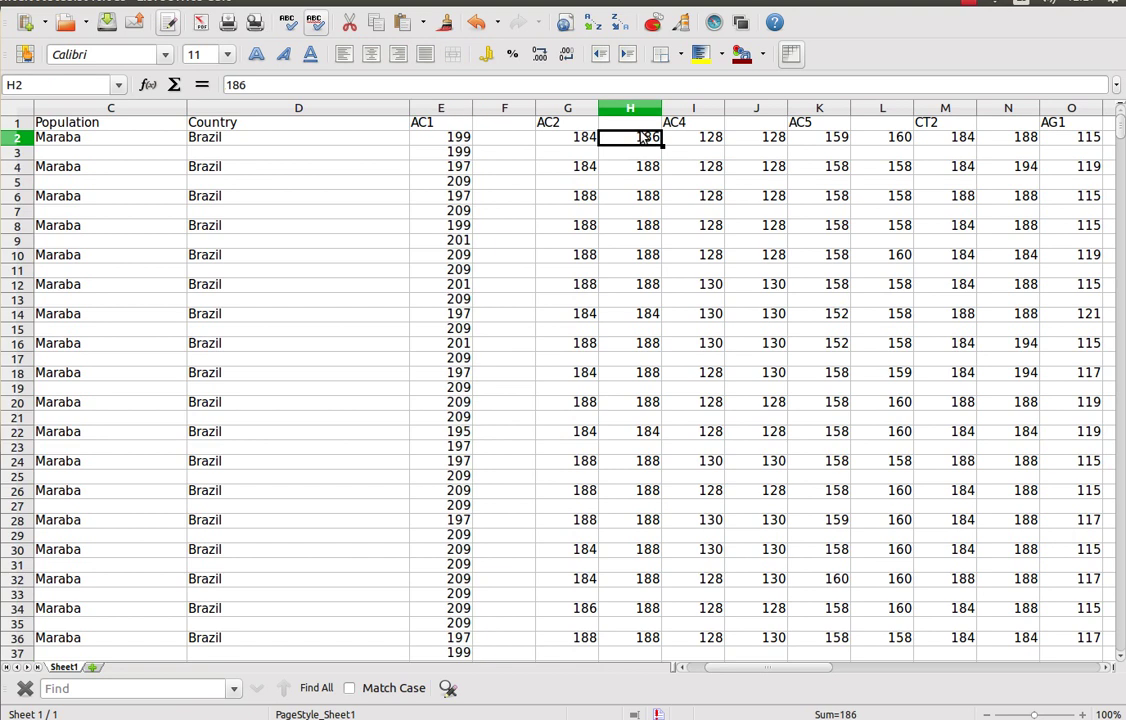
{"action": "left_click", "coordinate": [590, 150]}
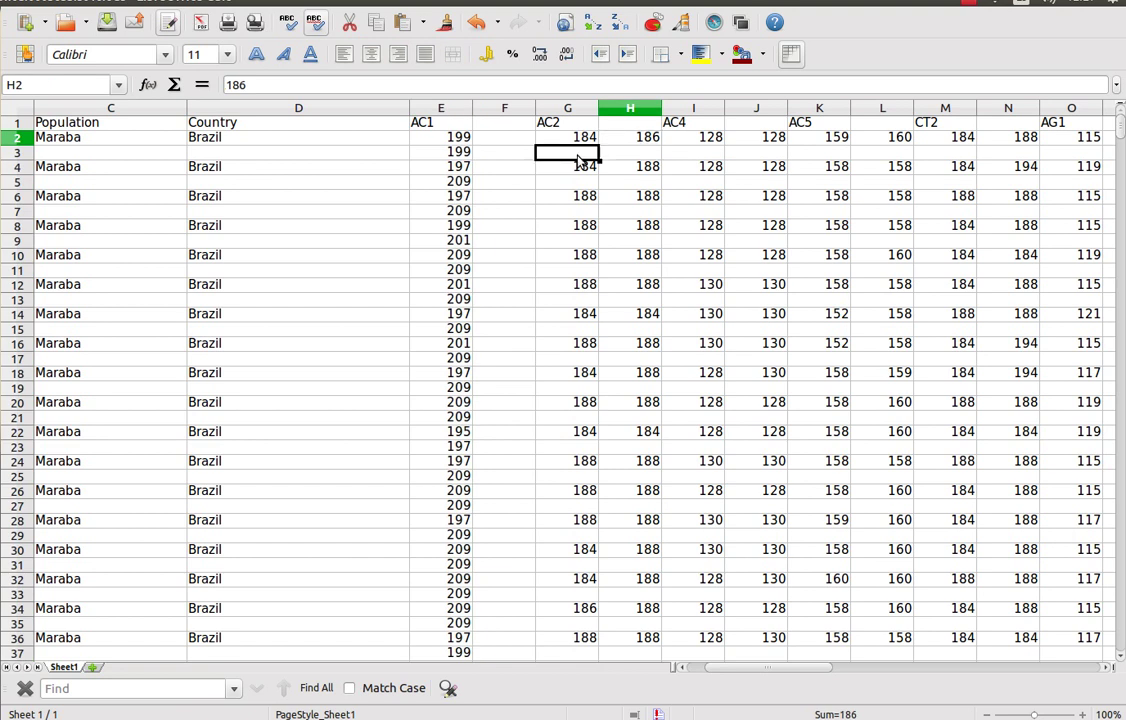
{"action": "left_click", "coordinate": [755, 139]}
{"action": "left_click", "coordinate": [693, 153]}
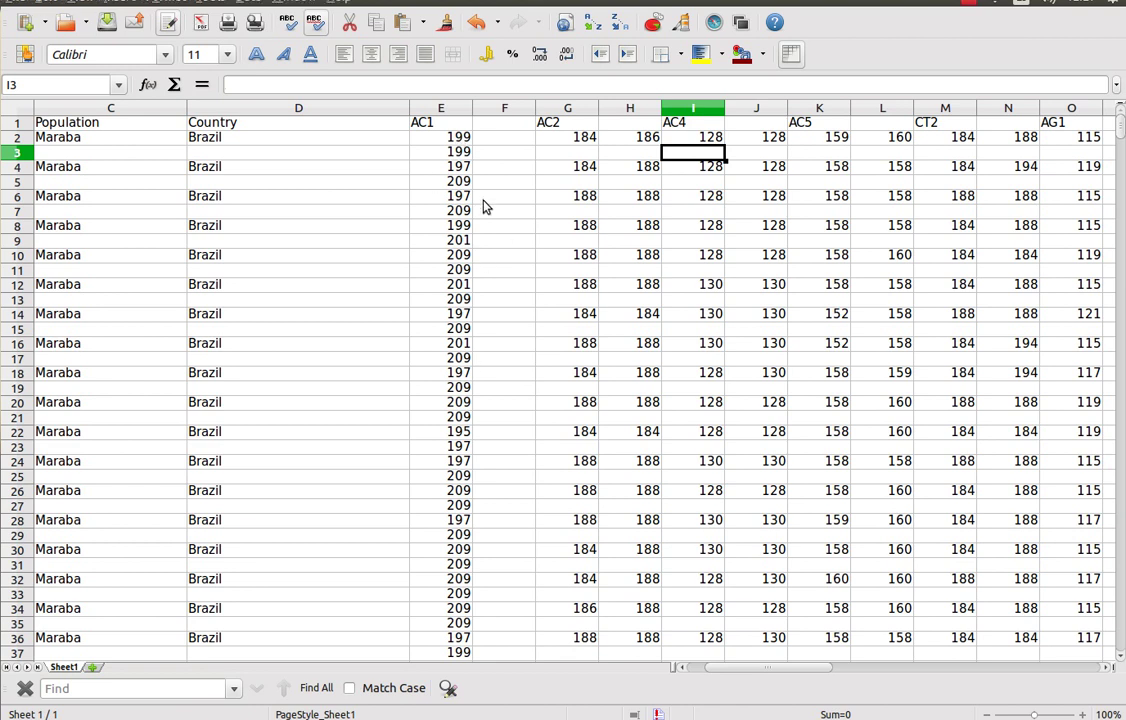
{"action": "left_click", "coordinate": [966, 3]}
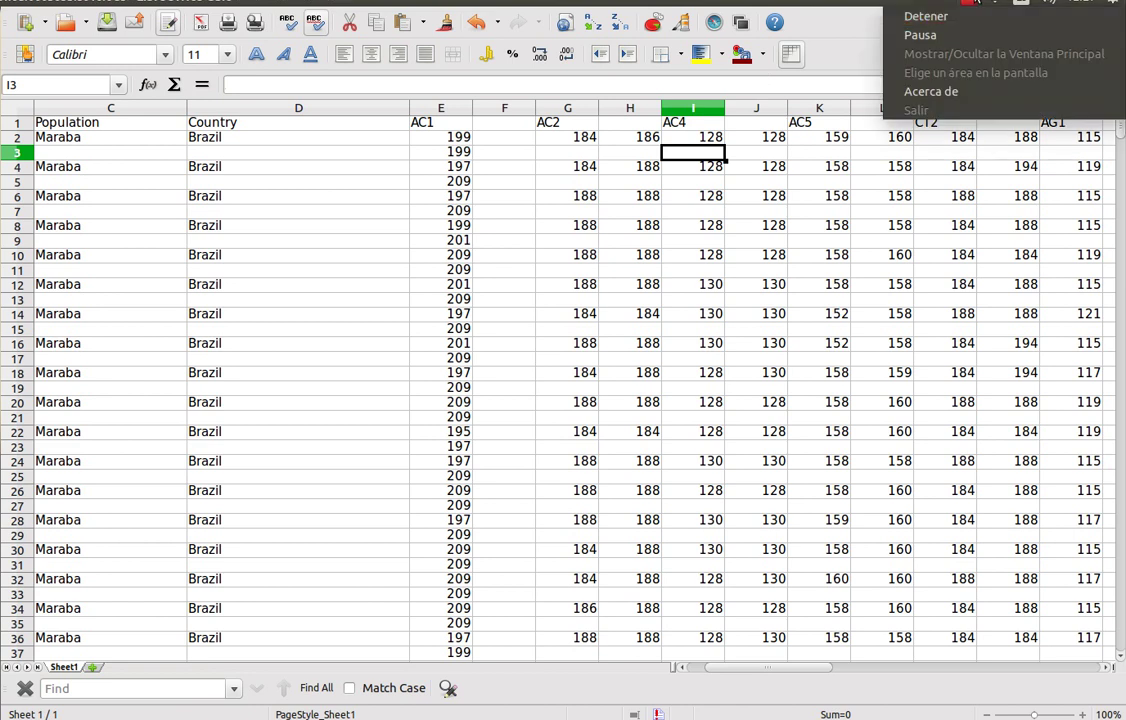